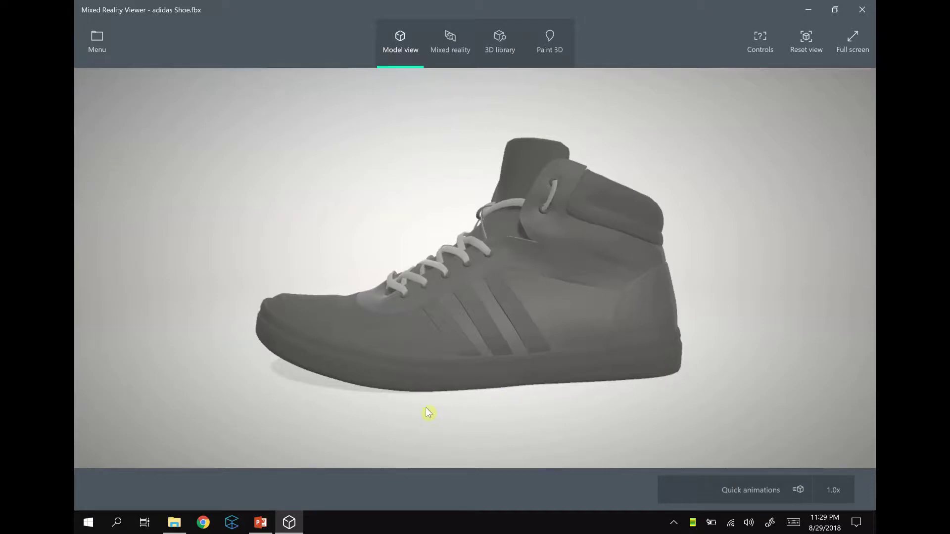
# Step: Open the Windows Start menu's list of installed apps
pyautogui.click(88, 526)
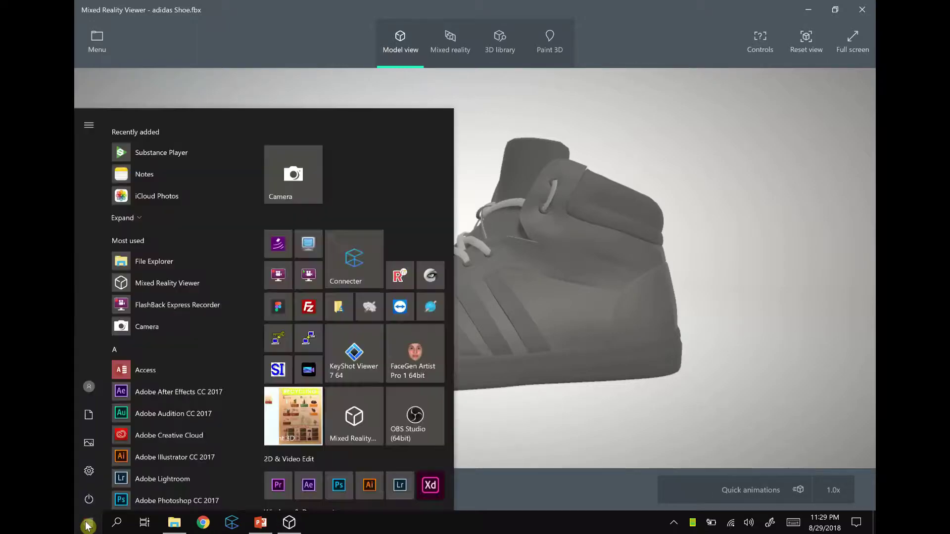
# Step: Back in Mixed Reality Viewer, orbit the shoe to show its heel and a near side view
pyautogui.scroll(-5, 346, 371)
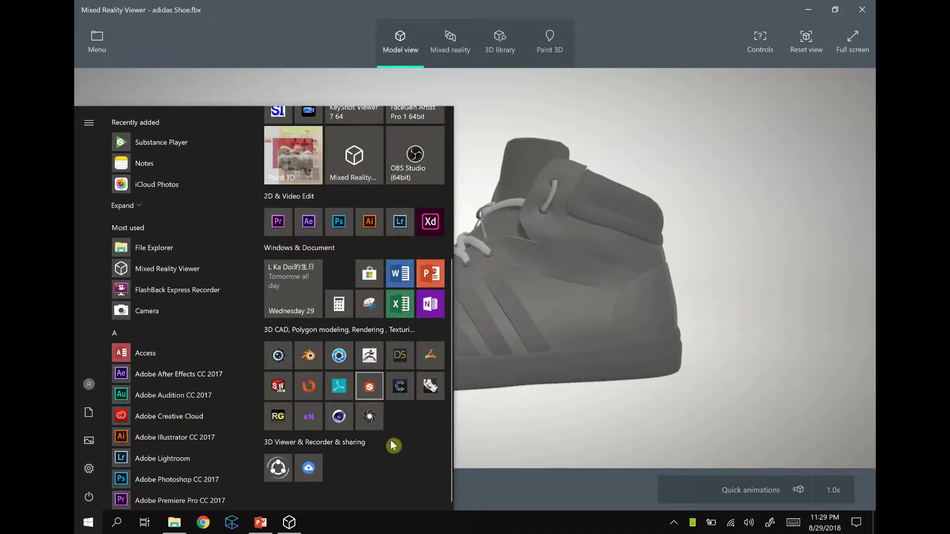
pyautogui.scroll(3, 401, 376)
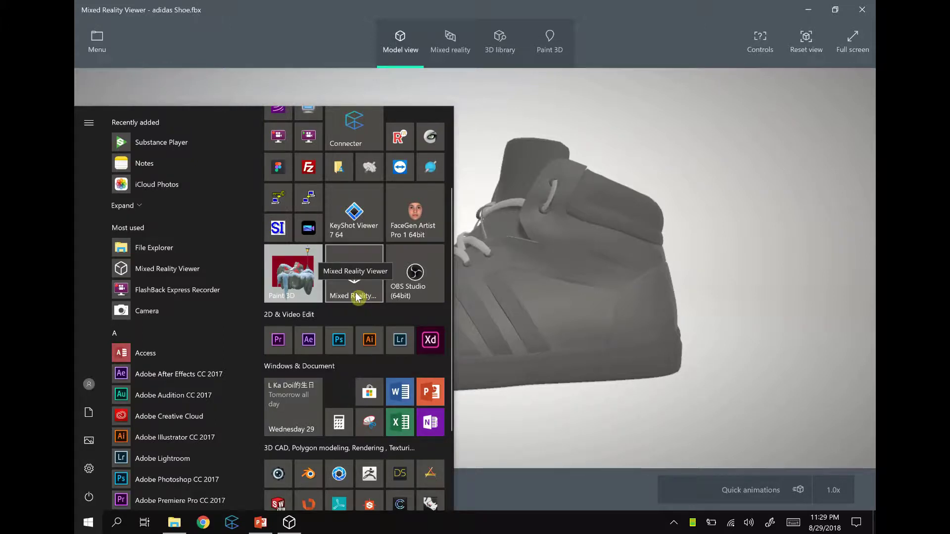
pyautogui.click(723, 179)
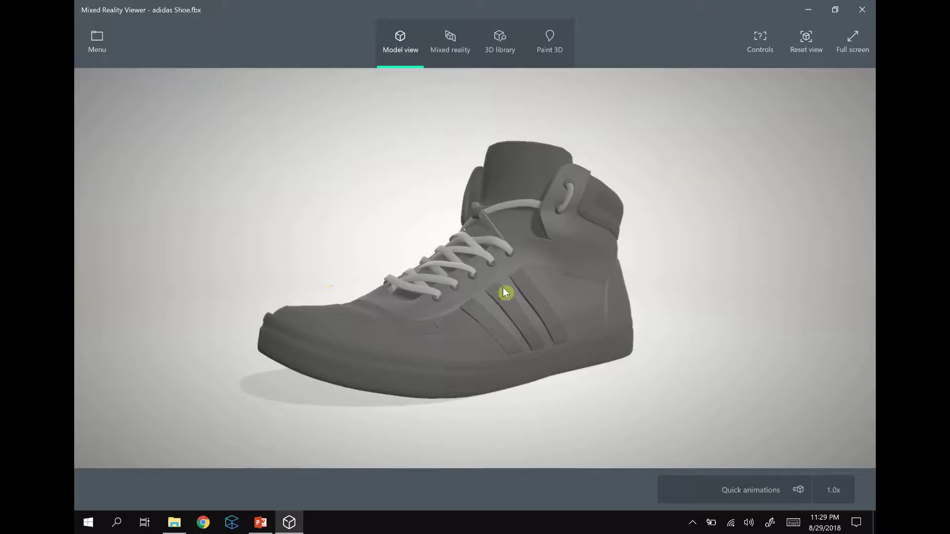
pyautogui.moveTo(504, 292)
pyautogui.mouseDown()
pyautogui.moveTo(396, 283)
pyautogui.moveTo(503, 275)
pyautogui.moveTo(575, 297)
pyautogui.moveTo(452, 299)
pyautogui.moveTo(497, 288)
pyautogui.moveTo(536, 259)
pyautogui.moveTo(559, 312)
pyautogui.moveTo(541, 354)
pyautogui.moveTo(525, 267)
pyautogui.moveTo(498, 265)
pyautogui.moveTo(527, 261)
pyautogui.mouseUp()
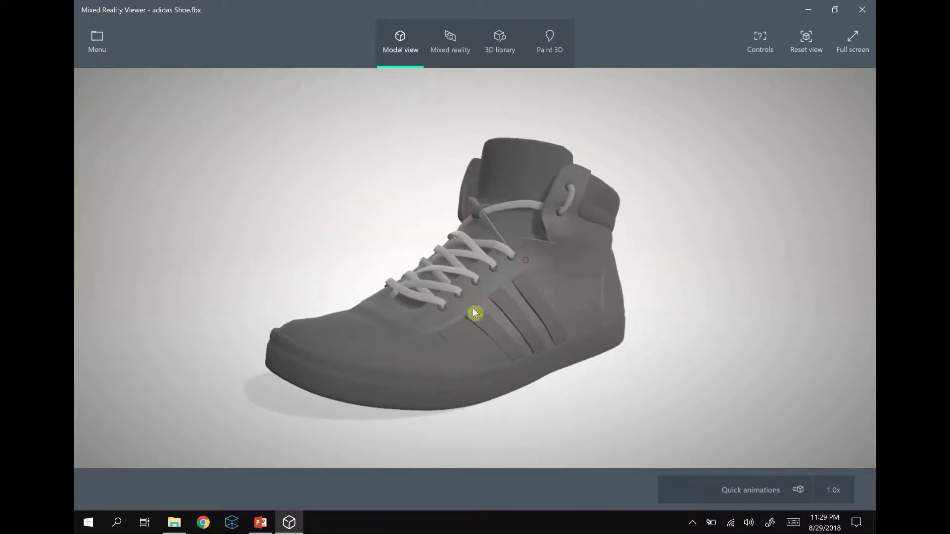
pyautogui.moveTo(490, 307); pyautogui.dragTo(464, 317)
pyautogui.moveTo(506, 272)
pyautogui.mouseDown()
pyautogui.moveTo(483, 265)
pyautogui.moveTo(501, 253)
pyautogui.mouseUp()
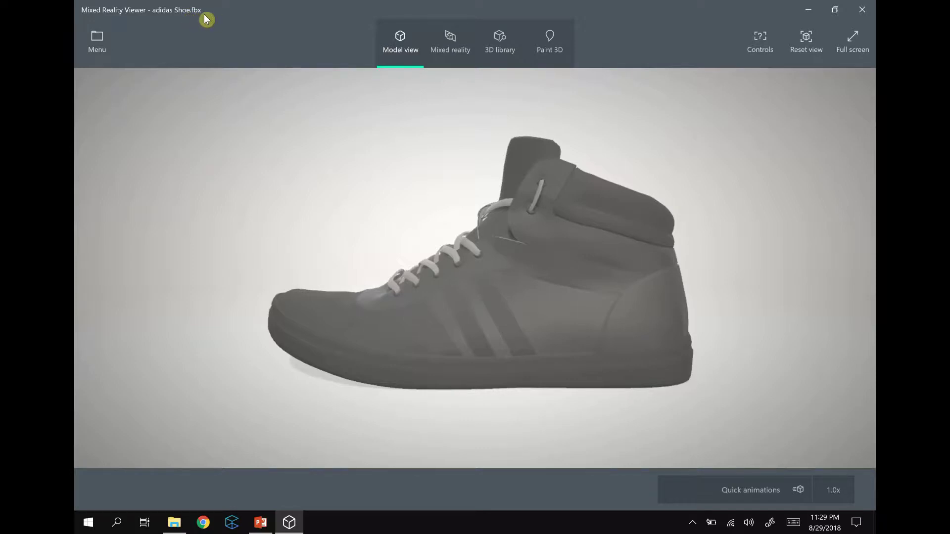
pyautogui.moveTo(486, 275); pyautogui.dragTo(488, 276)
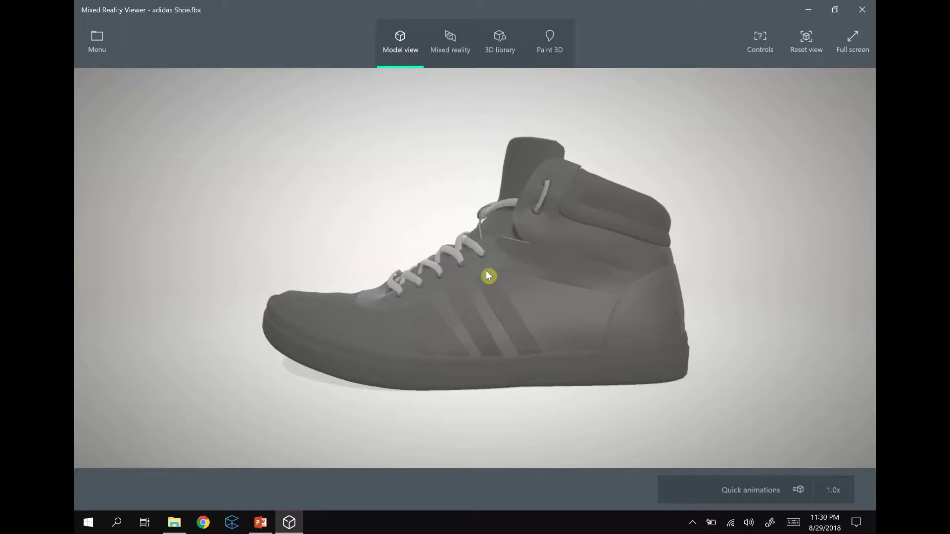
pyautogui.moveTo(488, 276); pyautogui.dragTo(491, 275)
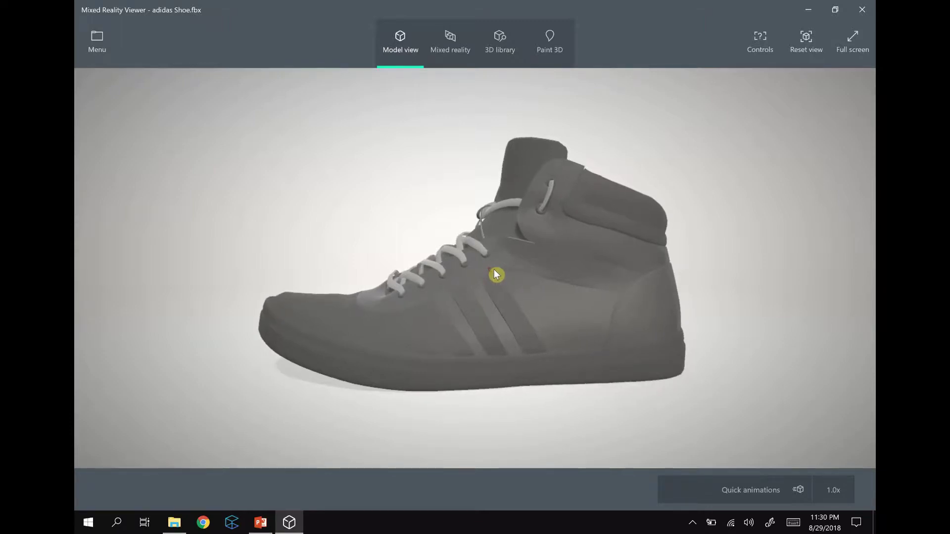
# Step: Fine-tune the shoe's angle to a side view, then switch to PowerPoint
pyautogui.moveTo(493, 276)
pyautogui.mouseDown()
pyautogui.moveTo(467, 306)
pyautogui.moveTo(568, 314)
pyautogui.moveTo(526, 322)
pyautogui.moveTo(481, 310)
pyautogui.mouseUp()
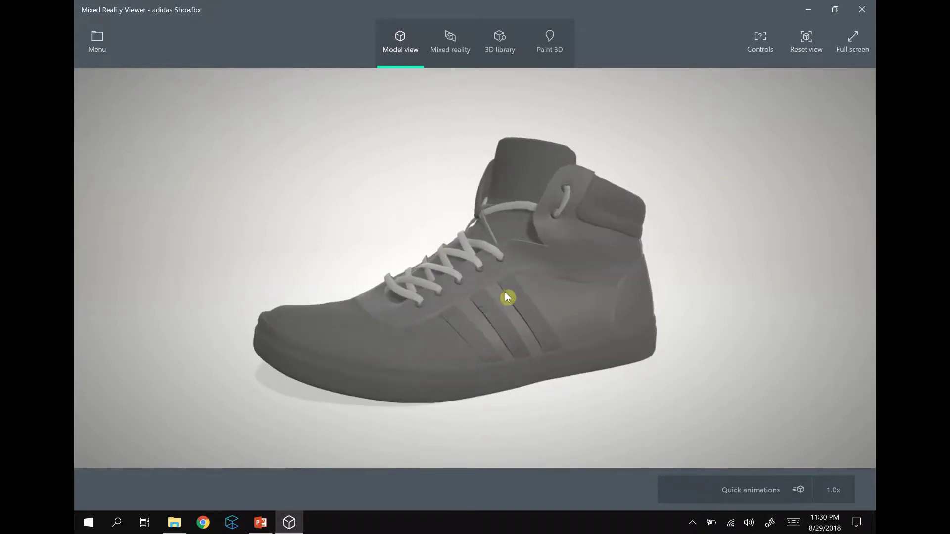
pyautogui.moveTo(535, 267)
pyautogui.mouseDown()
pyautogui.moveTo(573, 261)
pyautogui.moveTo(514, 263)
pyautogui.mouseUp()
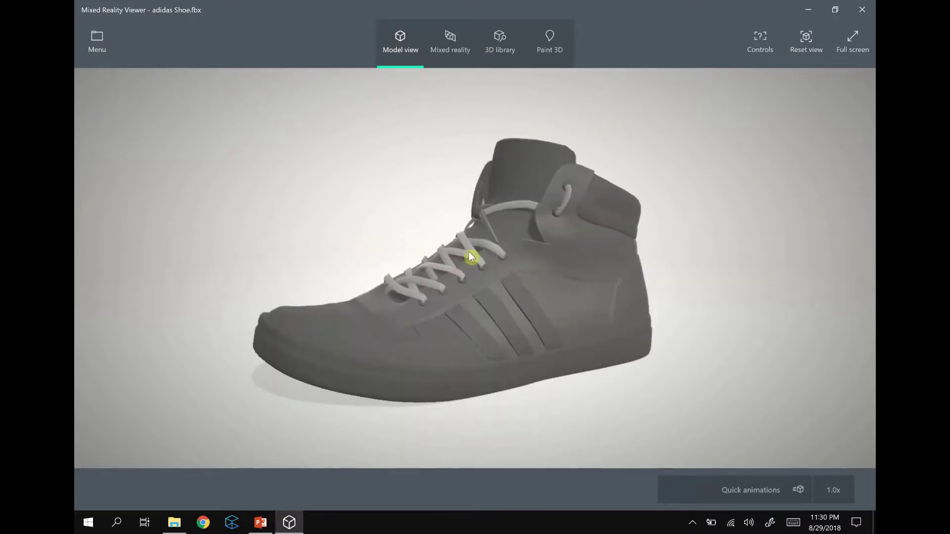
pyautogui.moveTo(438, 262); pyautogui.dragTo(496, 259)
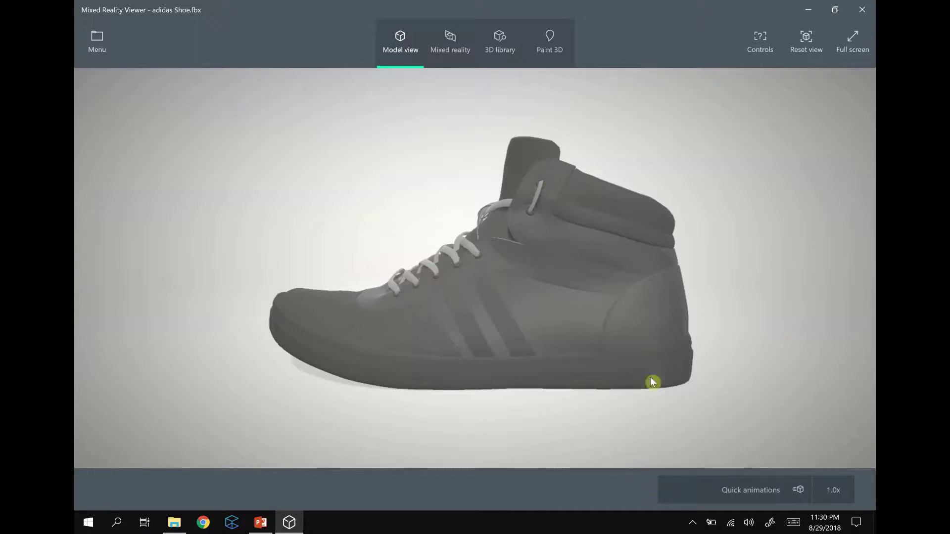
pyautogui.moveTo(630, 327); pyautogui.dragTo(632, 327)
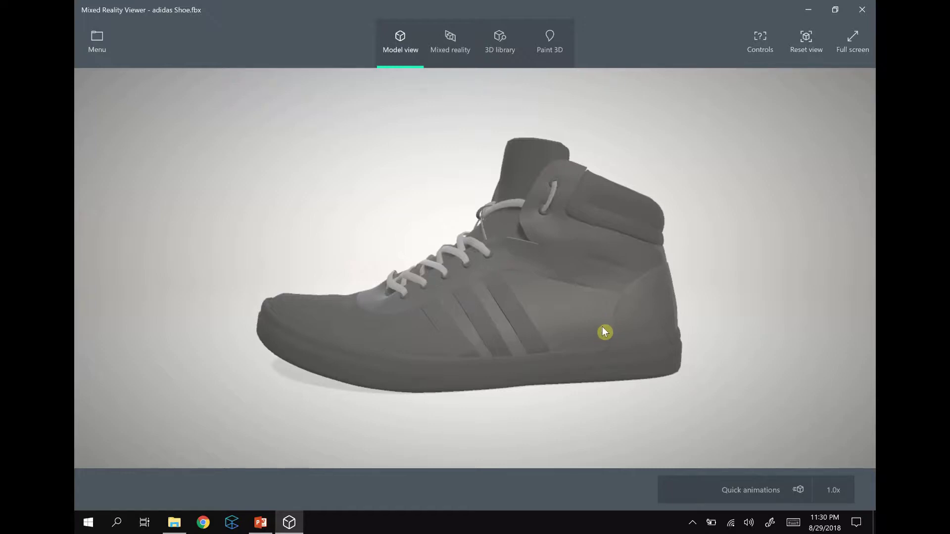
pyautogui.moveTo(602, 328); pyautogui.dragTo(600, 332)
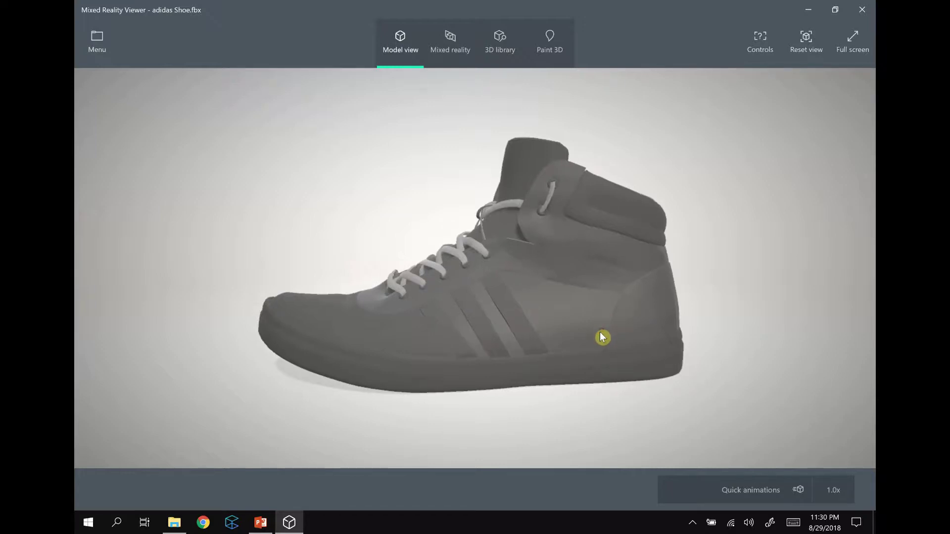
pyautogui.moveTo(507, 322)
pyautogui.mouseDown()
pyautogui.moveTo(577, 333)
pyautogui.moveTo(497, 322)
pyautogui.mouseUp()
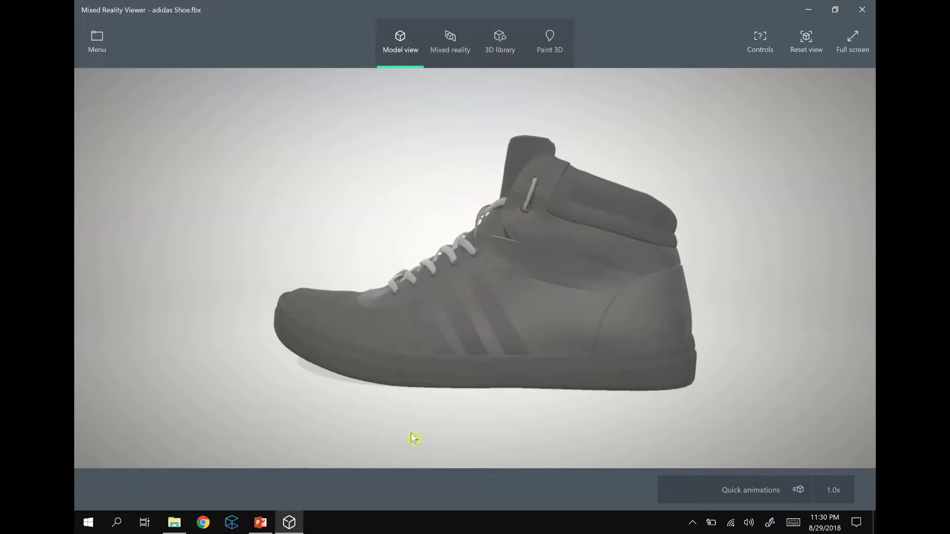
pyautogui.click(261, 520)
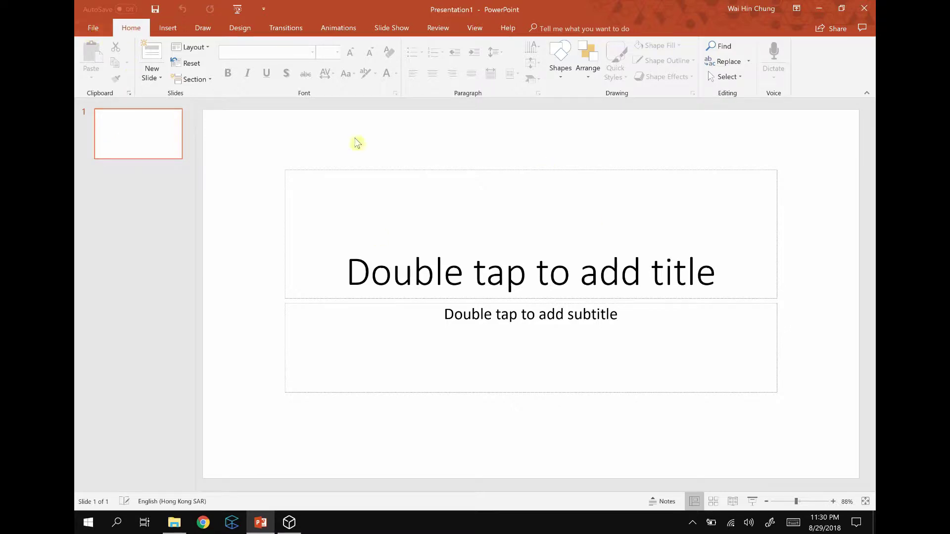
# Step: Close the blank PowerPoint presentation
pyautogui.click(84, 32)
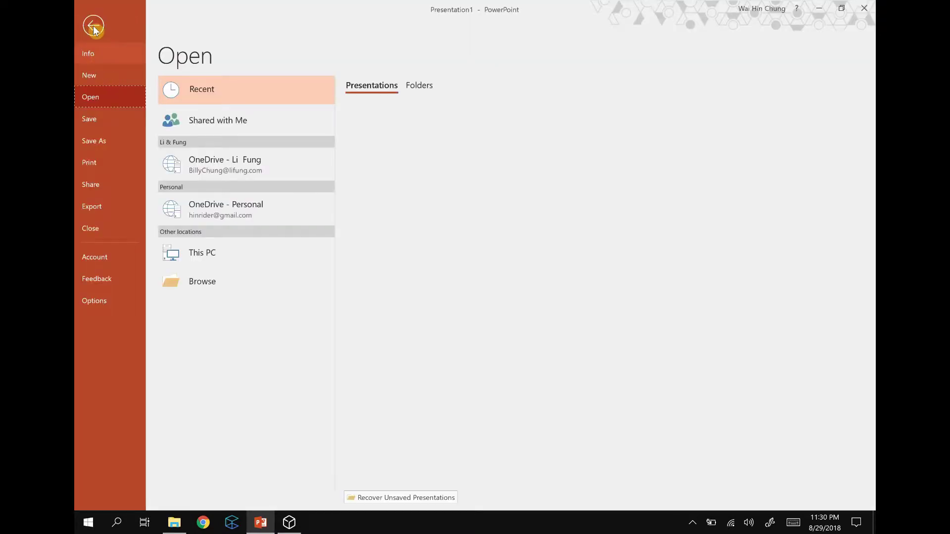
pyautogui.click(89, 27)
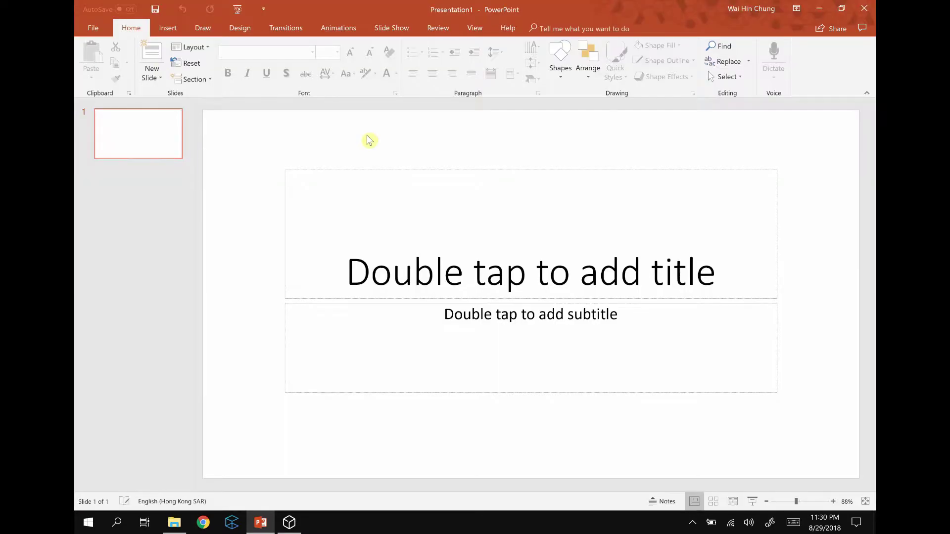
pyautogui.click(863, 8)
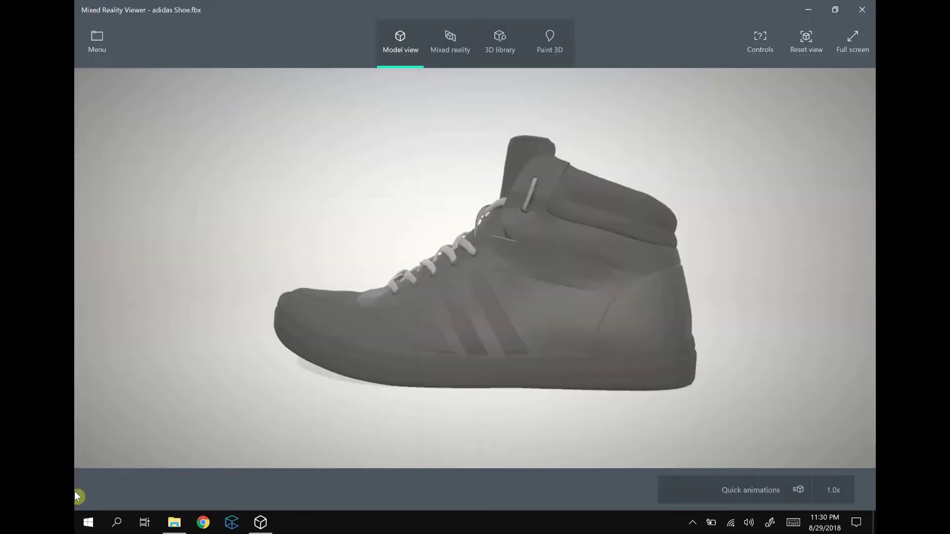
# Step: Relaunch PowerPoint from the Start menu and create a presentation with the Quotable design
pyautogui.click(88, 523)
pyautogui.scroll(-2, 426, 432)
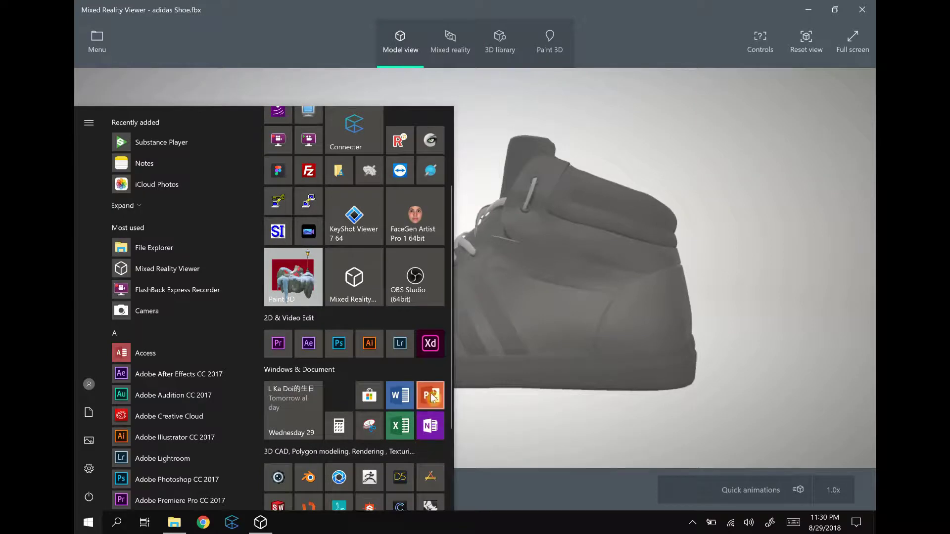
pyautogui.click(430, 390)
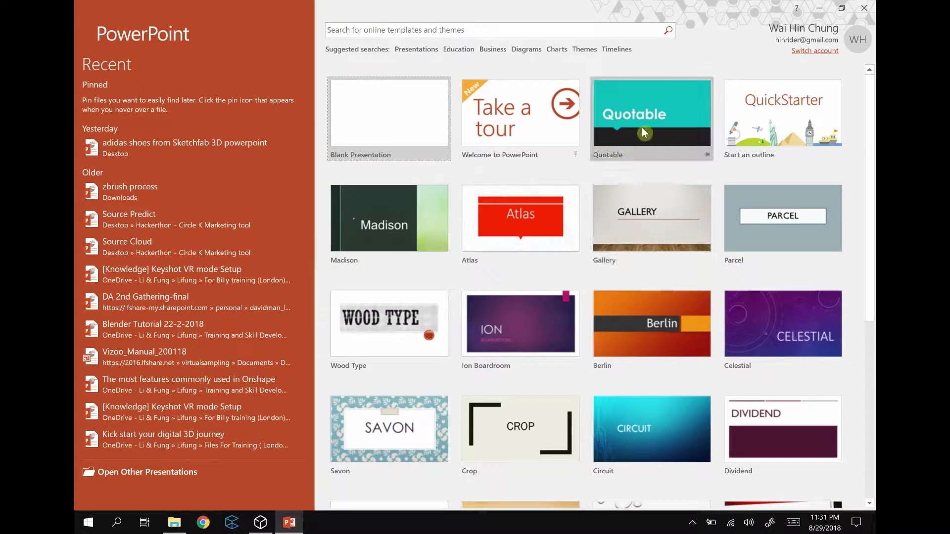
pyautogui.click(652, 103)
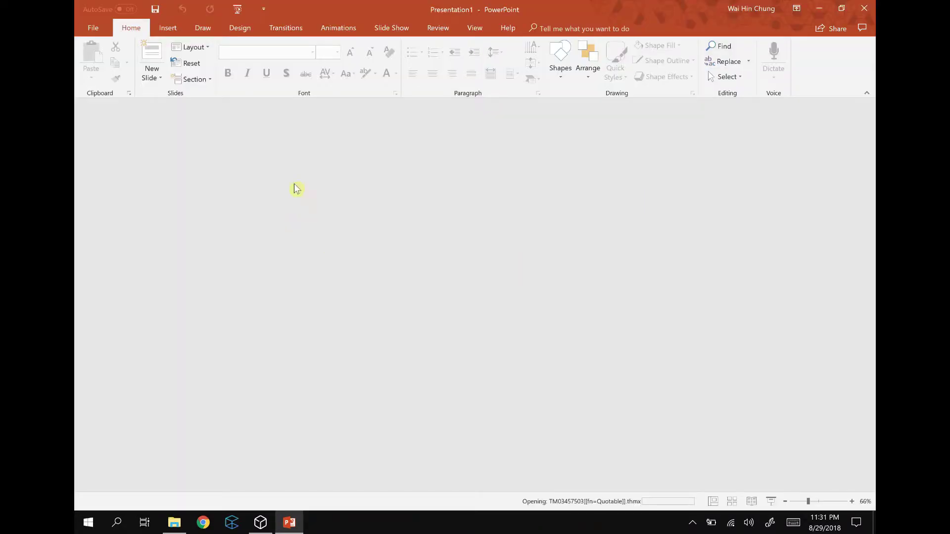
pyautogui.click(492, 322)
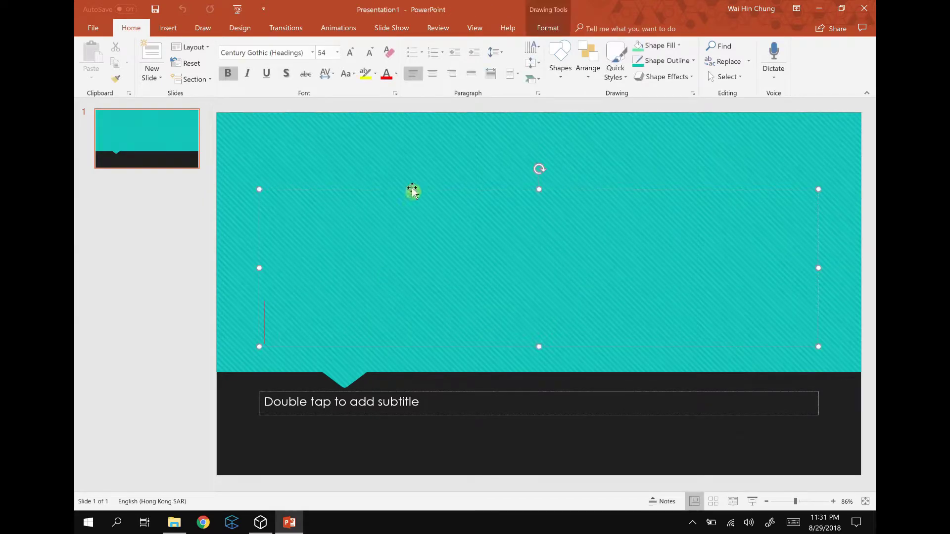
# Step: Drag the title placeholder into the dark lower band beneath the subtitle
pyautogui.moveTo(538, 188)
pyautogui.mouseDown()
pyautogui.moveTo(493, 355)
pyautogui.moveTo(497, 408)
pyautogui.mouseUp()
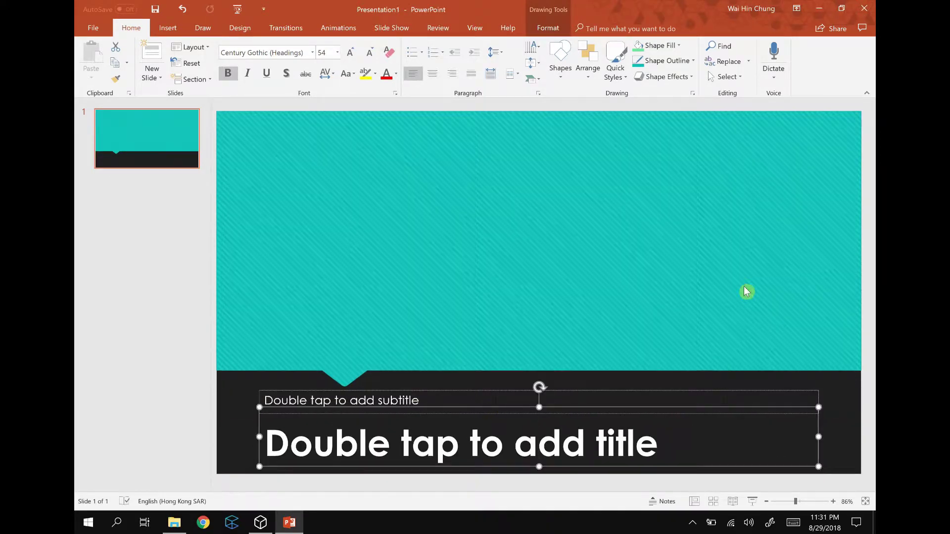
pyautogui.click(233, 142)
pyautogui.click(170, 29)
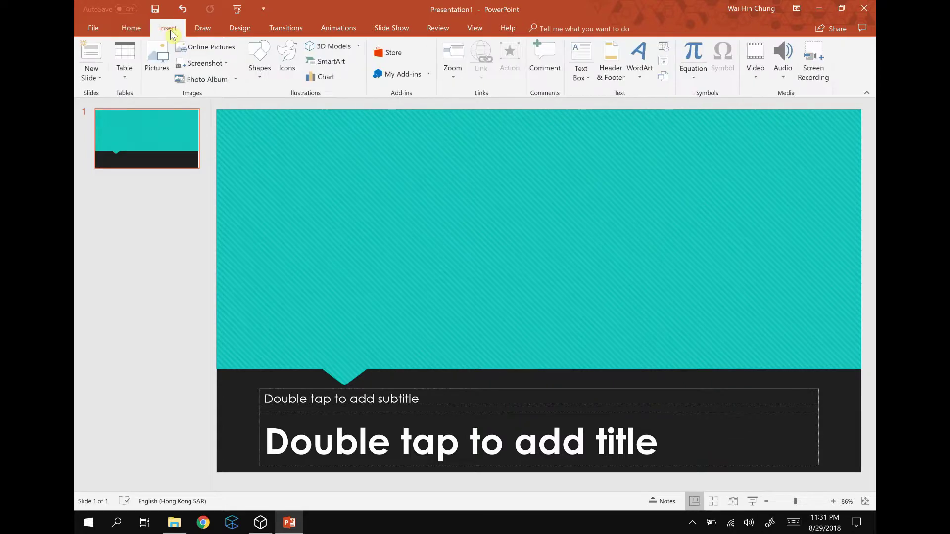
# Step: Insert the Mobile phone model from the online Electronics and Gadgets 3D collection
pyautogui.click(345, 51)
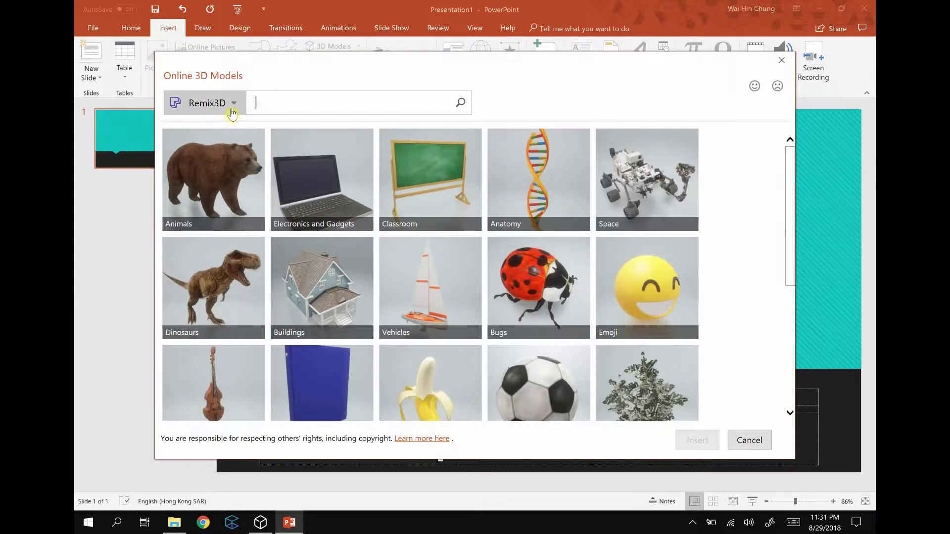
pyautogui.scroll(-3, 356, 287)
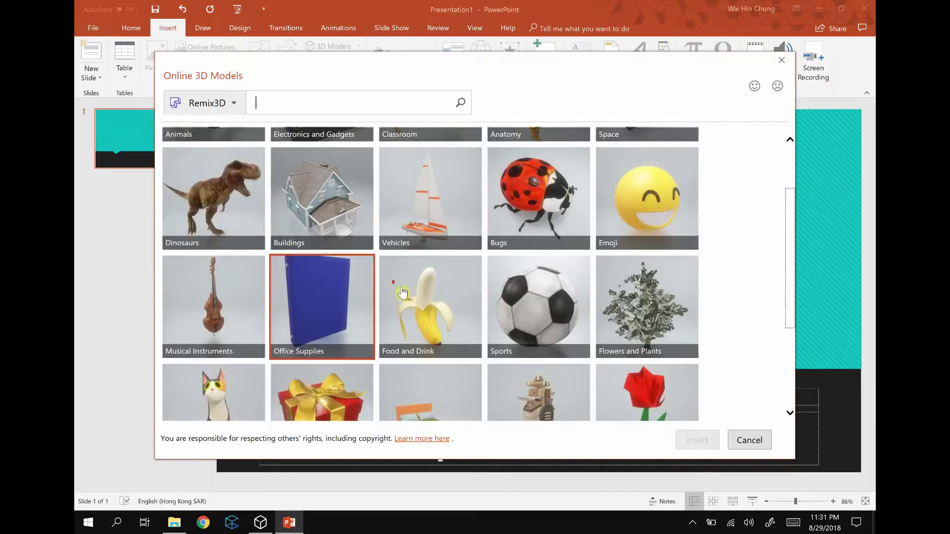
pyautogui.scroll(-2, 519, 305)
pyautogui.scroll(3, 495, 307)
pyautogui.scroll(2, 421, 287)
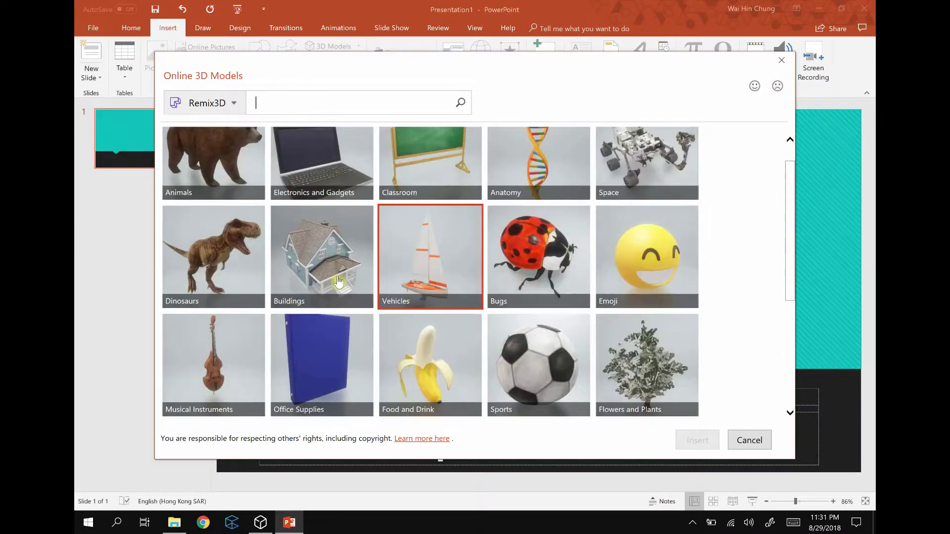
pyautogui.scroll(1, 338, 258)
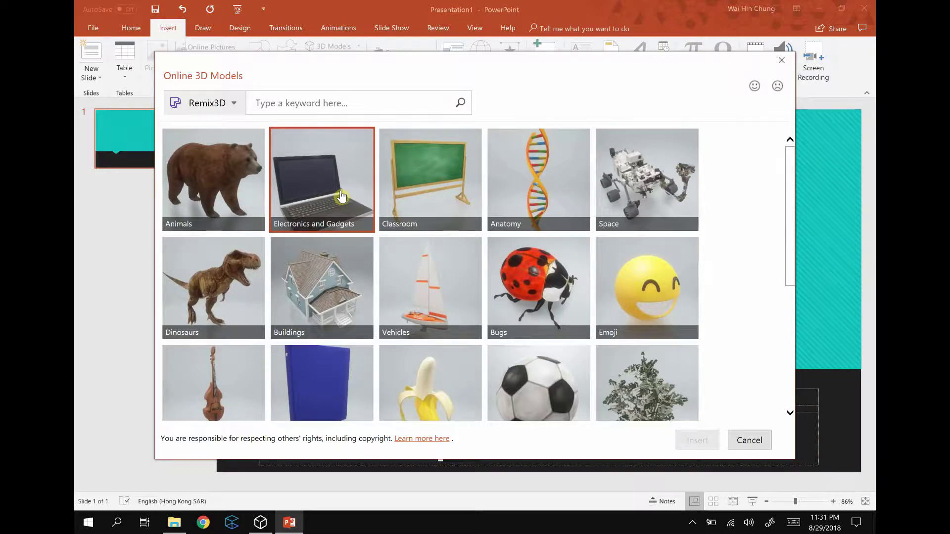
pyautogui.click(299, 186)
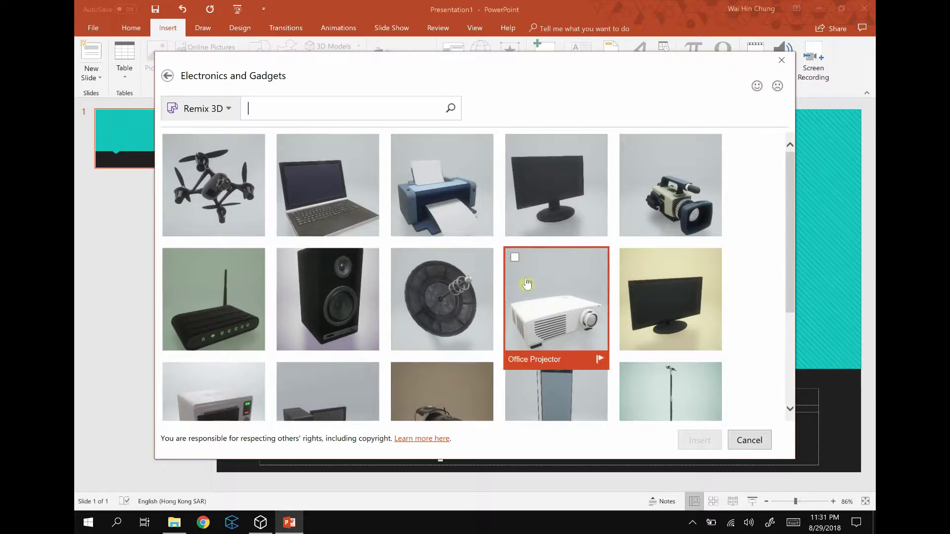
pyautogui.scroll(-2, 539, 297)
pyautogui.scroll(-1, 542, 272)
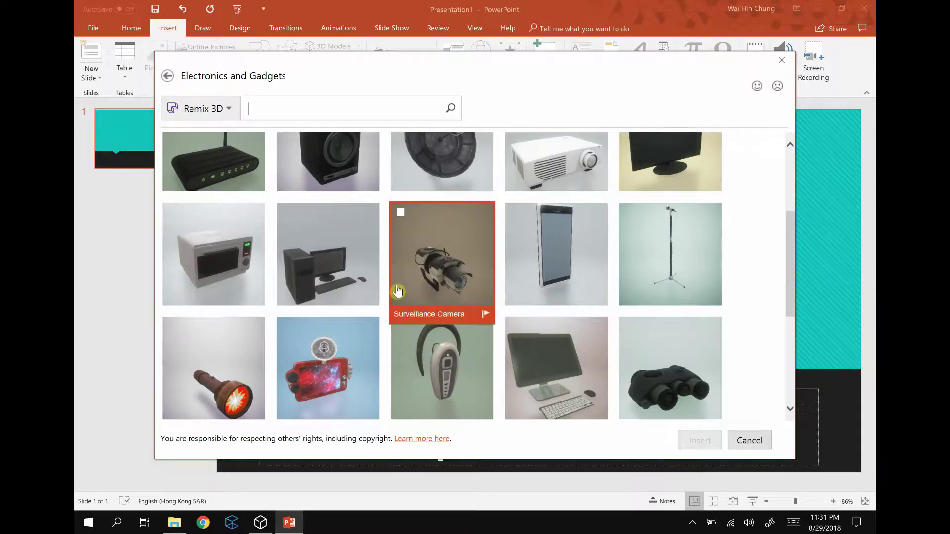
pyautogui.click(545, 258)
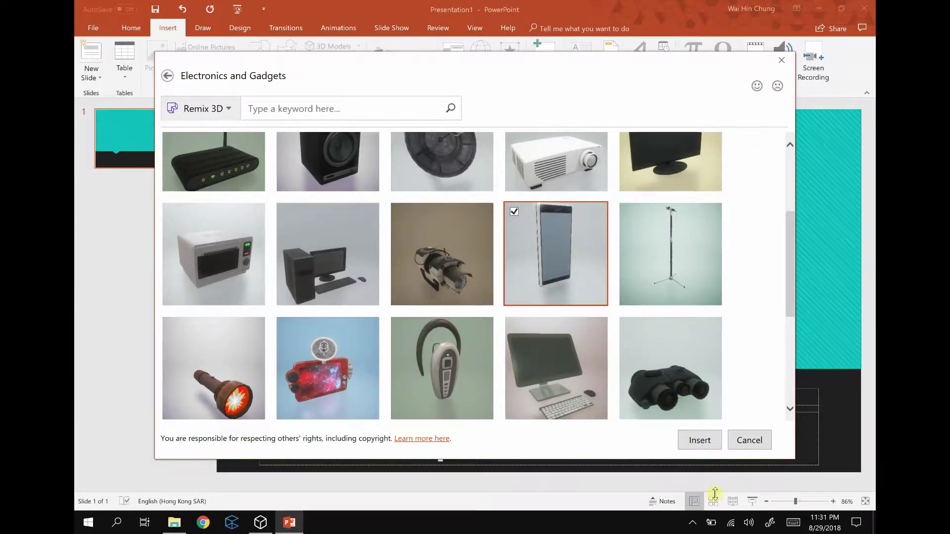
pyautogui.click(700, 440)
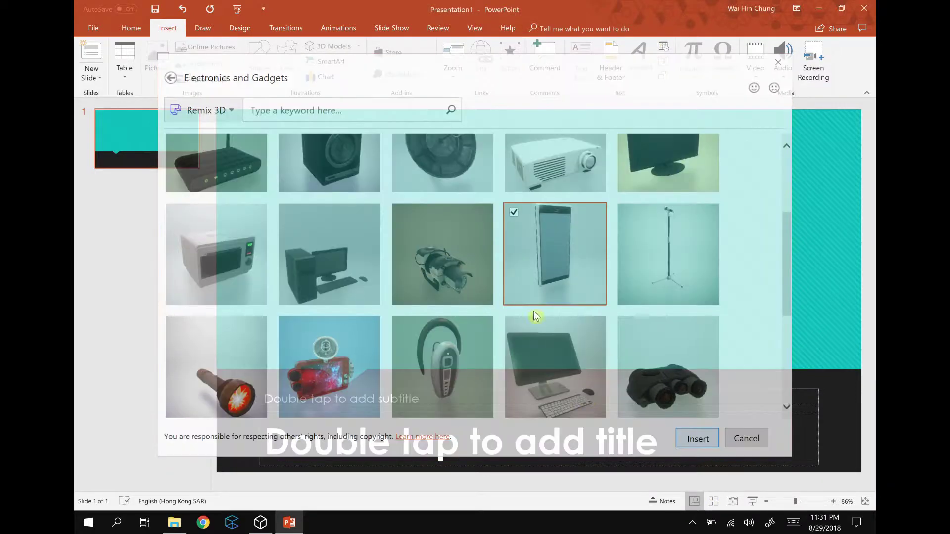
# Step: Move the phone model to the right, rotate it to a frontal angle, then delete it
pyautogui.moveTo(574, 254); pyautogui.dragTo(787, 236)
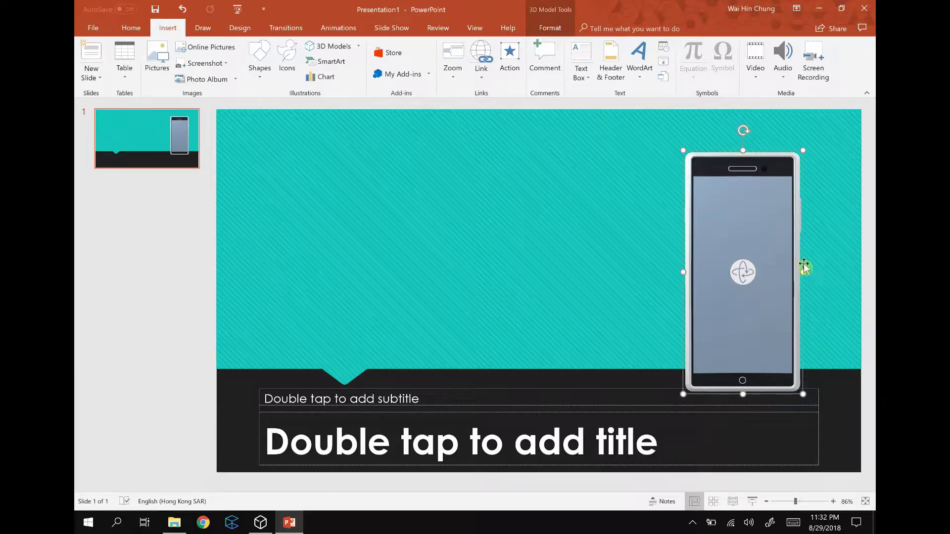
pyautogui.moveTo(753, 191); pyautogui.dragTo(511, 191)
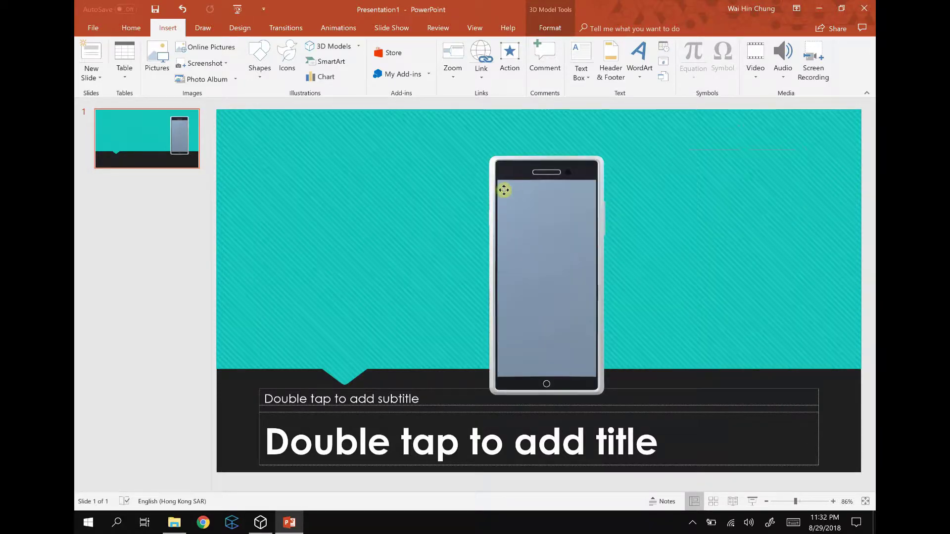
pyautogui.moveTo(768, 190); pyautogui.dragTo(748, 189)
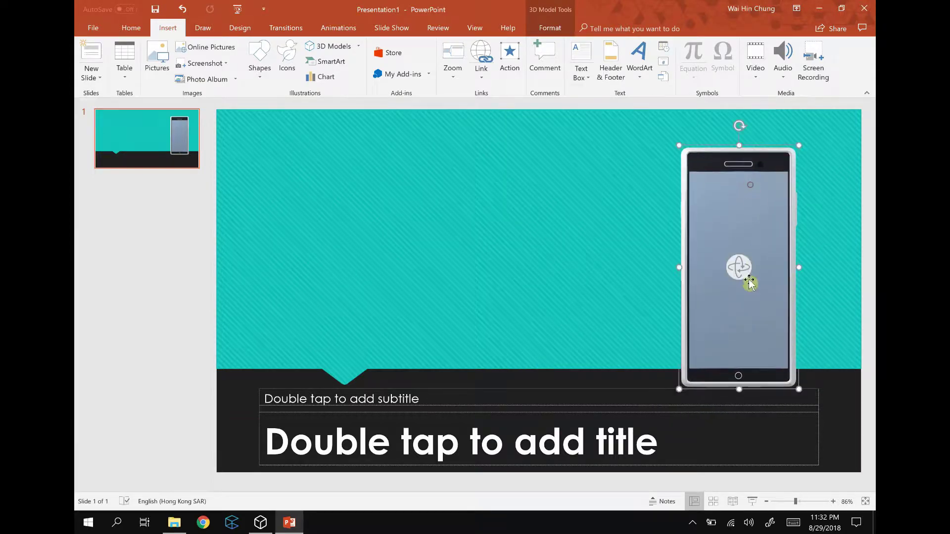
pyautogui.moveTo(741, 267)
pyautogui.mouseDown()
pyautogui.moveTo(651, 274)
pyautogui.moveTo(735, 264)
pyautogui.moveTo(780, 275)
pyautogui.mouseUp()
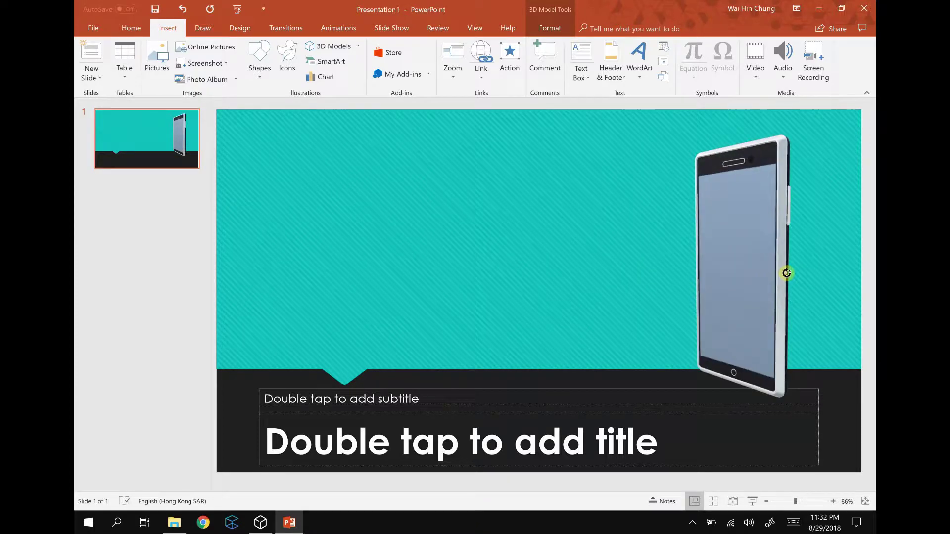
pyautogui.moveTo(779, 276); pyautogui.dragTo(774, 237)
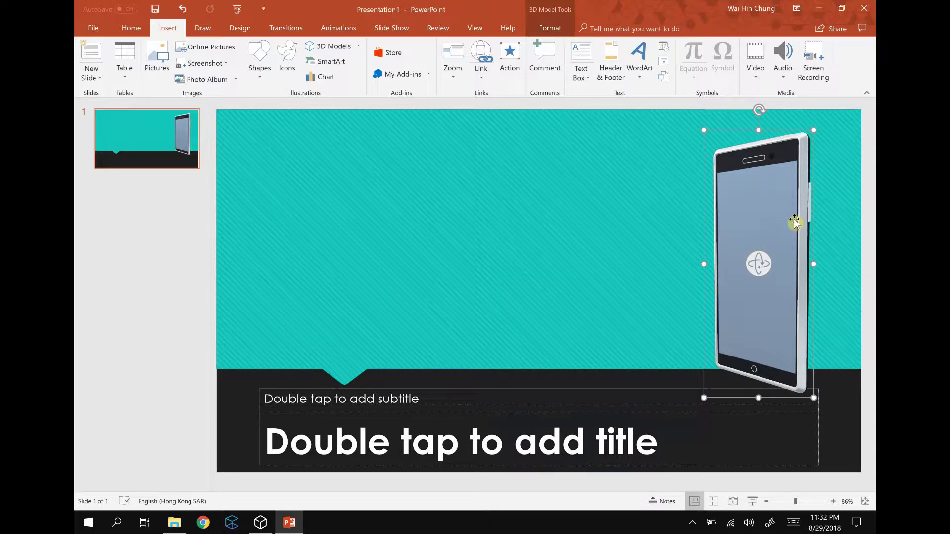
pyautogui.press('Delete')
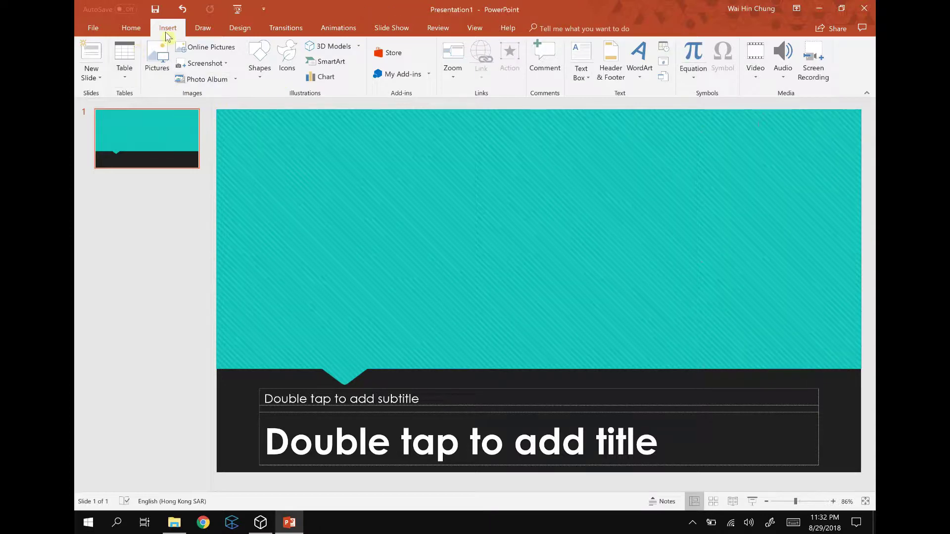
# Step: Insert the adidas Shoe 3D model from a file on the Desktop
pyautogui.click(358, 48)
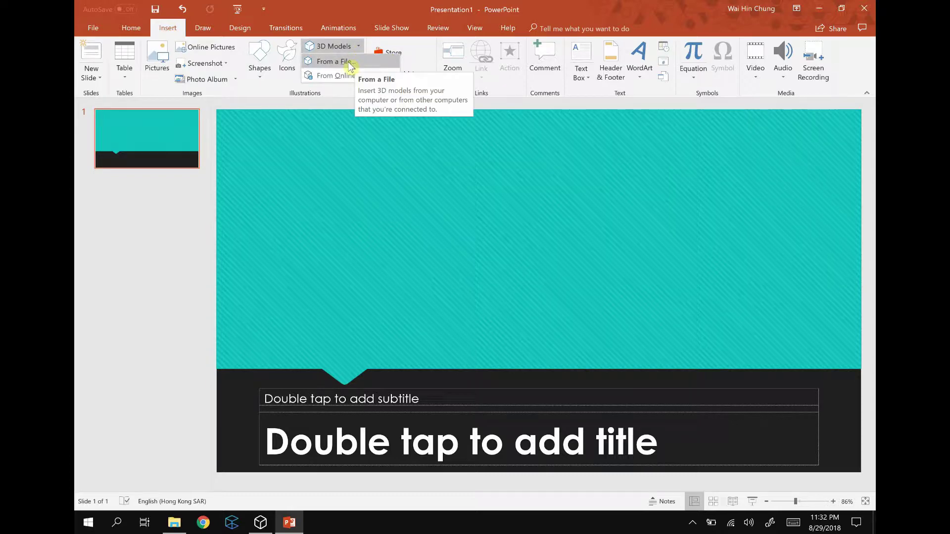
pyautogui.click(350, 66)
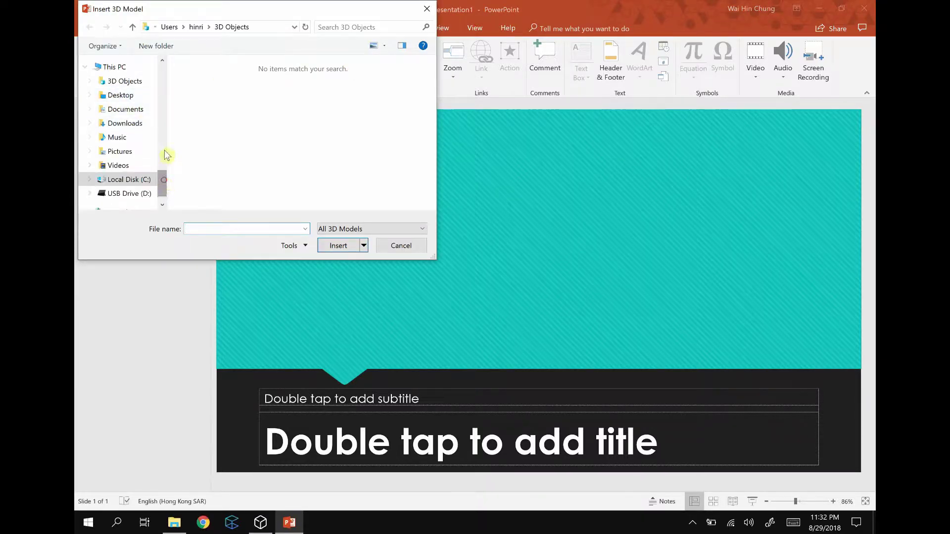
pyautogui.moveTo(165, 179); pyautogui.dragTo(181, 78)
pyautogui.click(122, 87)
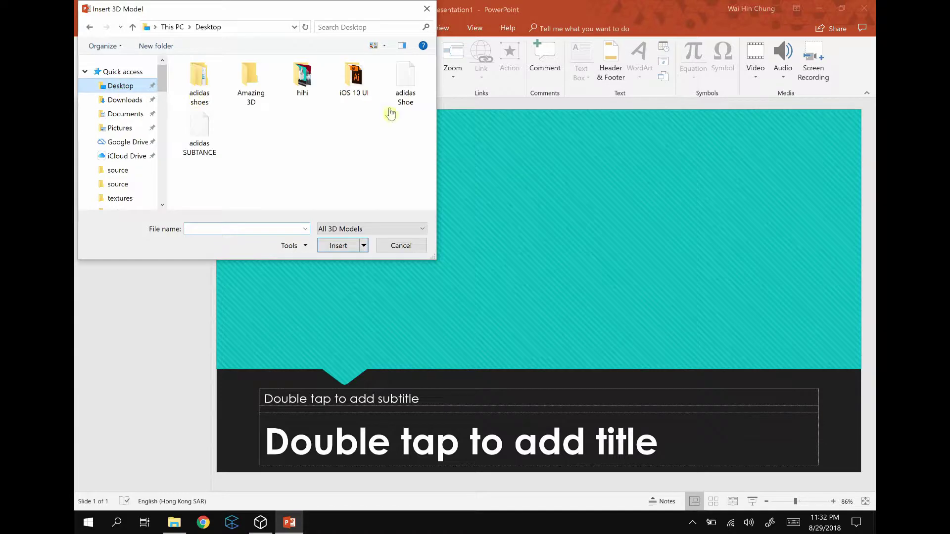
pyautogui.click(406, 82)
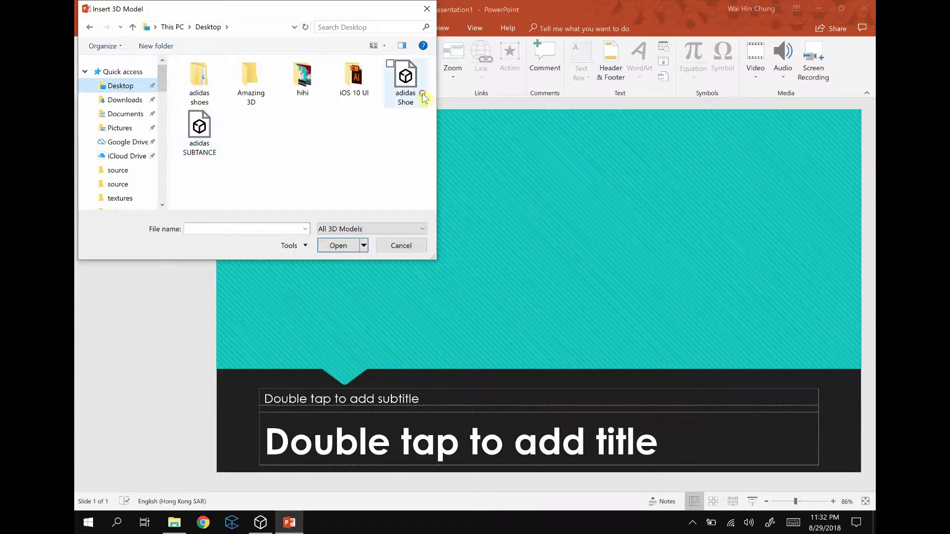
pyautogui.click(338, 246)
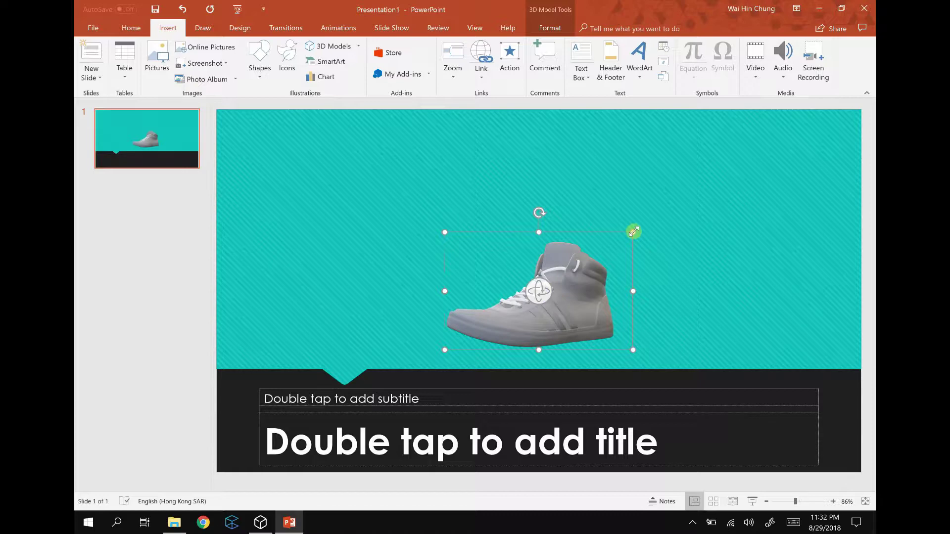
# Step: Enlarge the shoe across the teal area and rotate it to a three-quarter view
pyautogui.moveTo(634, 233); pyautogui.dragTo(783, 139)
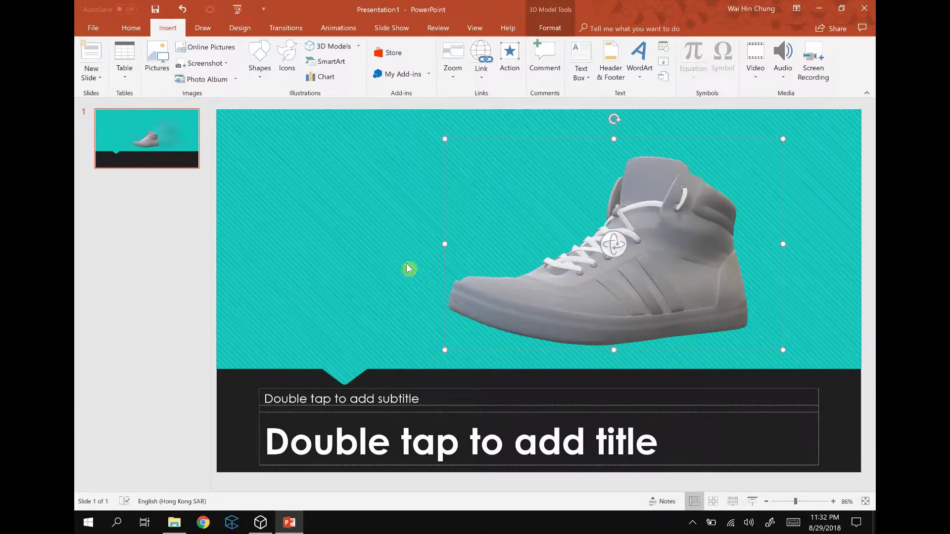
pyautogui.moveTo(445, 139); pyautogui.dragTo(384, 118)
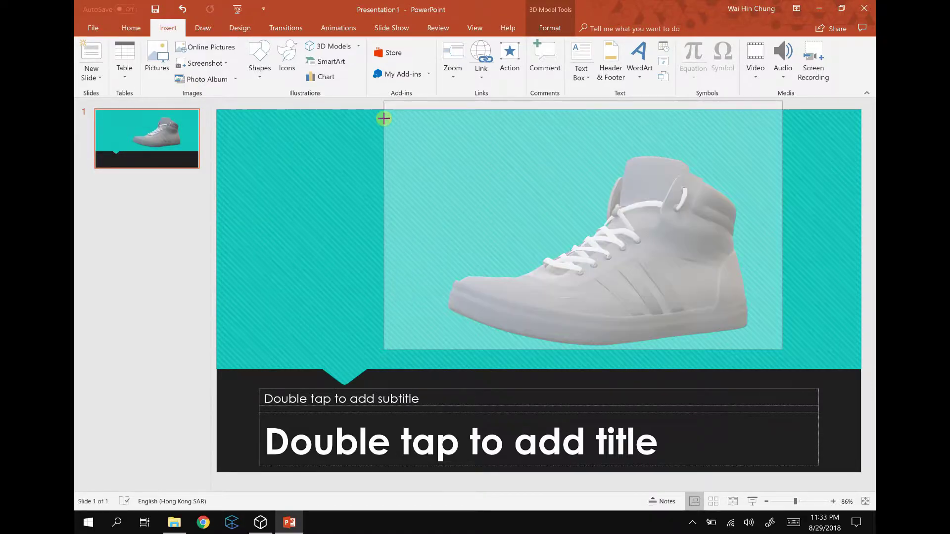
pyautogui.moveTo(659, 151); pyautogui.dragTo(615, 218)
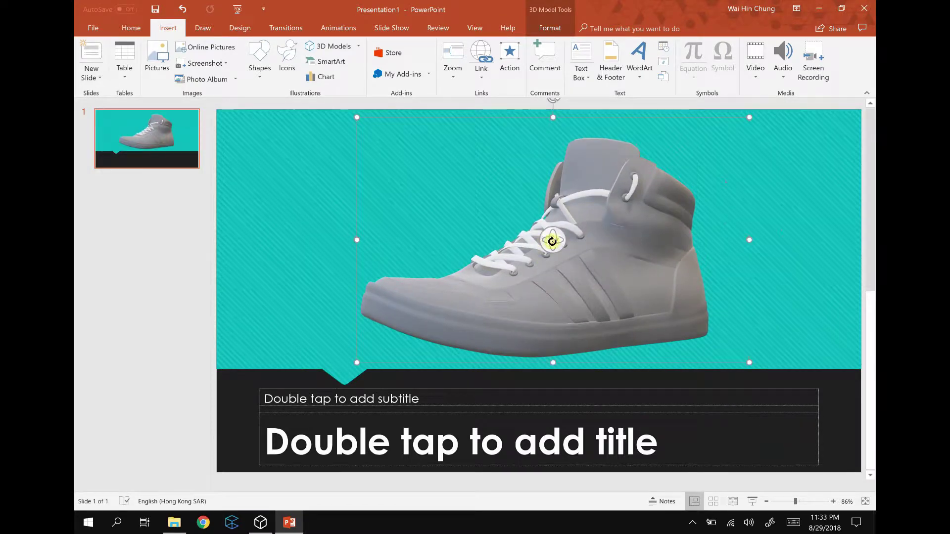
pyautogui.moveTo(552, 241)
pyautogui.mouseDown()
pyautogui.moveTo(654, 245)
pyautogui.moveTo(613, 244)
pyautogui.moveTo(640, 227)
pyautogui.mouseUp()
pyautogui.click(143, 243)
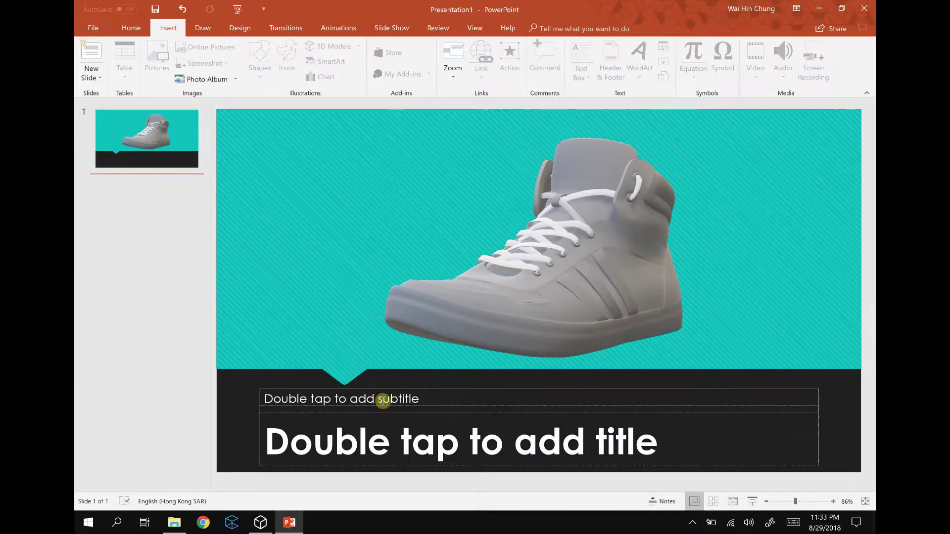
# Step: Enter subtitle 'Test 3D in powerpoint' and title 'adidas shoes' with a lowercase a
pyautogui.click(384, 399)
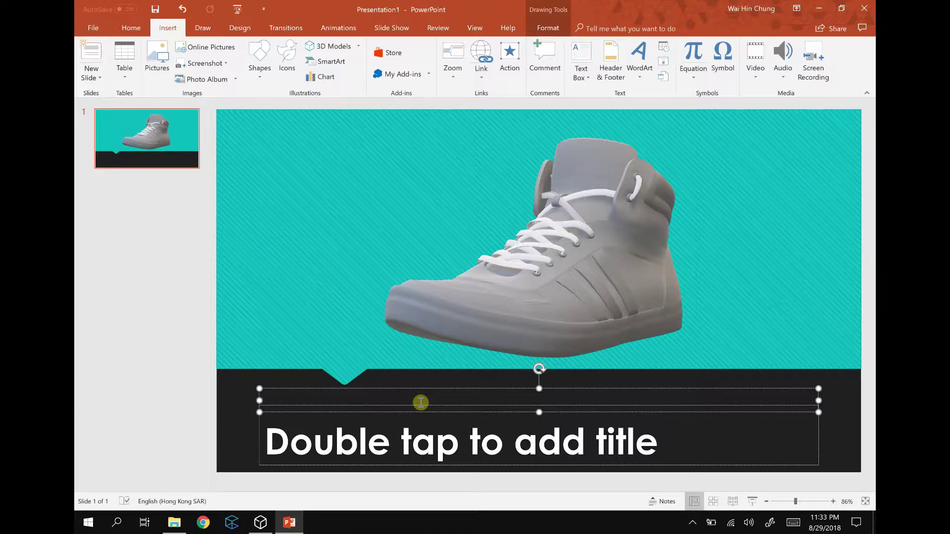
pyautogui.write('Test 3')
pyautogui.write('D in powerpoint')
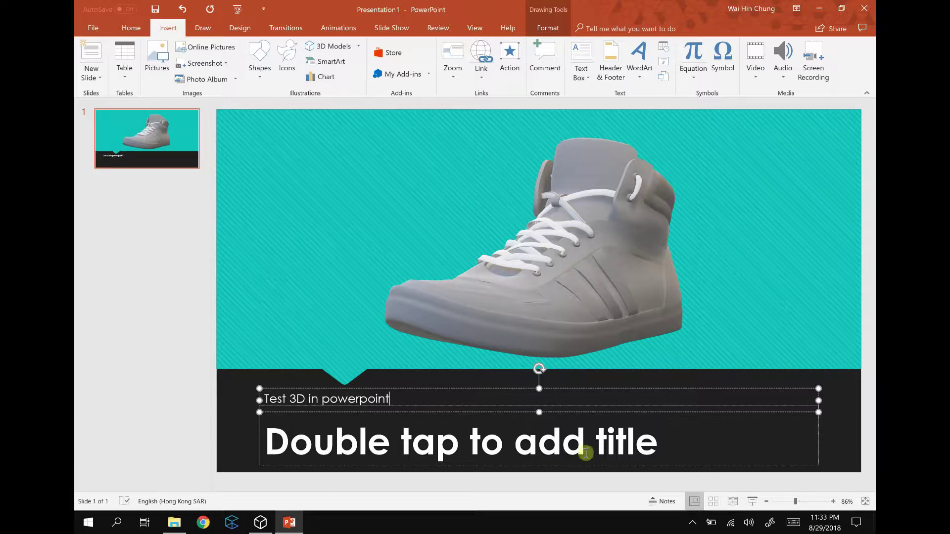
pyautogui.click(632, 433)
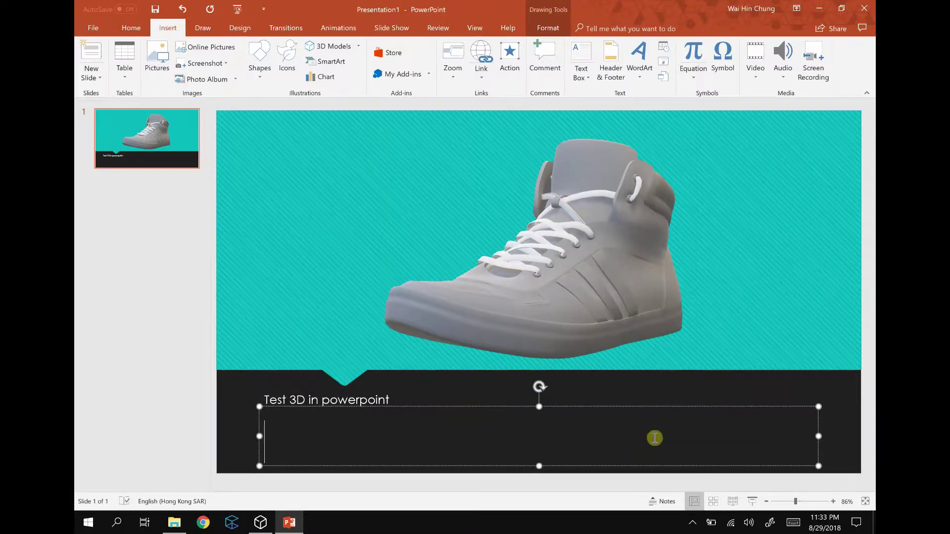
pyautogui.write('ad')
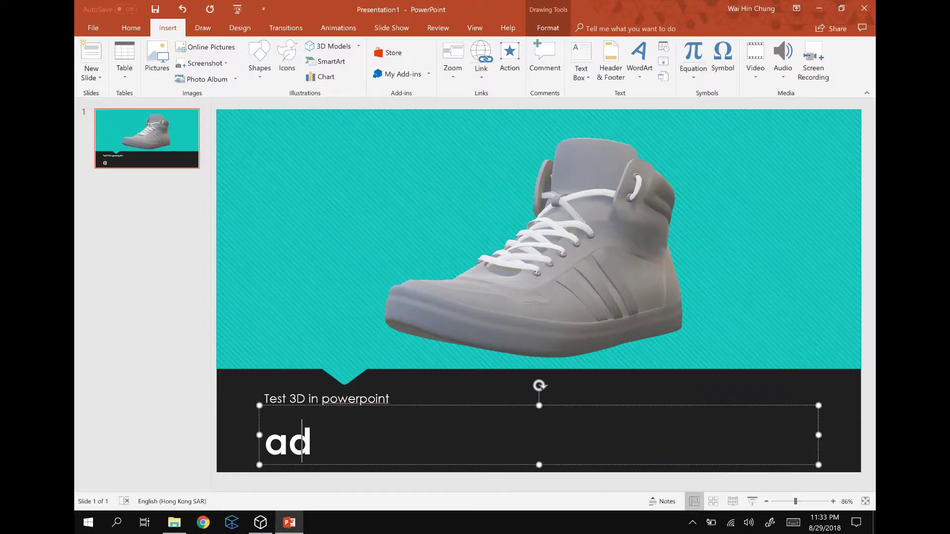
pyautogui.write('idas shoes')
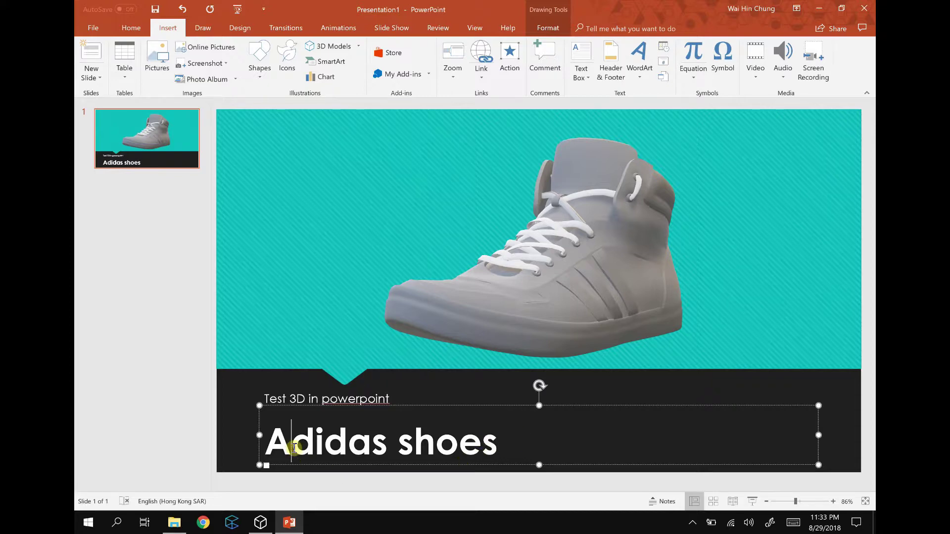
pyautogui.press('BackSpace')
pyautogui.write('a')
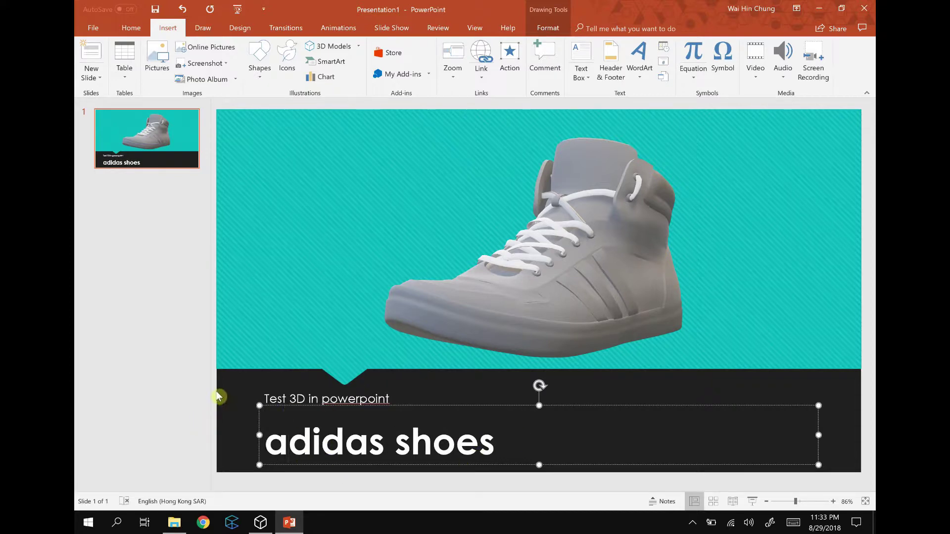
pyautogui.click(220, 397)
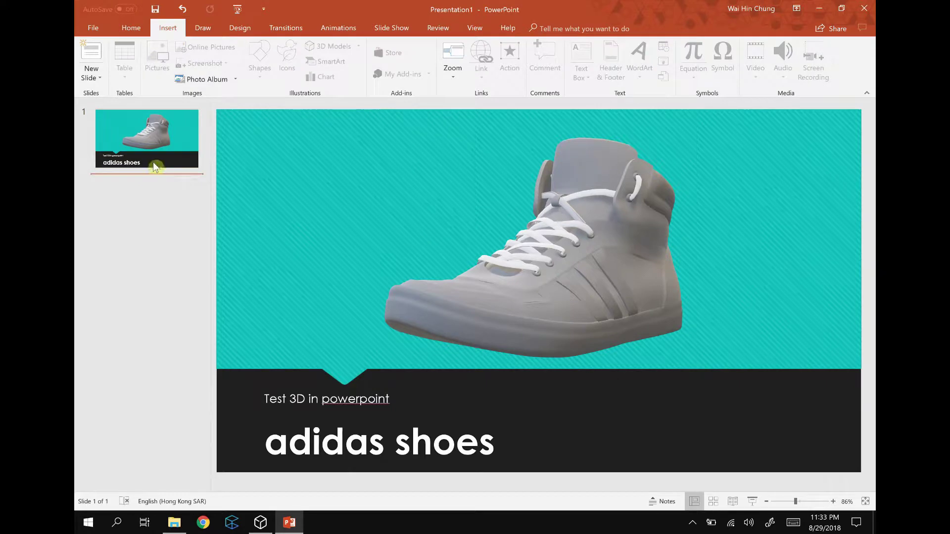
# Step: Duplicate slide 1 as slide 2, turning its shoe to a side view and shifting it left
pyautogui.hotkey('ctrl', 'c')
pyautogui.hotkey('ctrl', 'v')
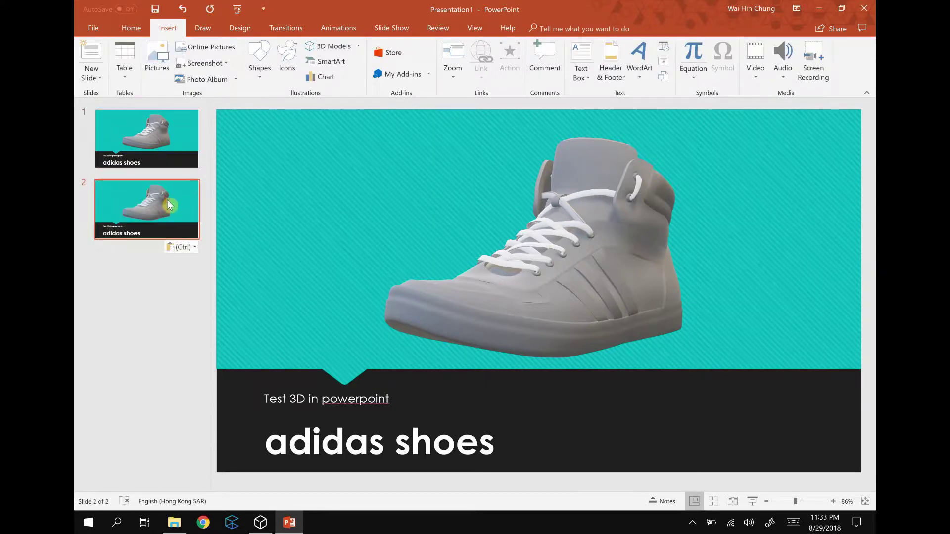
pyautogui.click(566, 291)
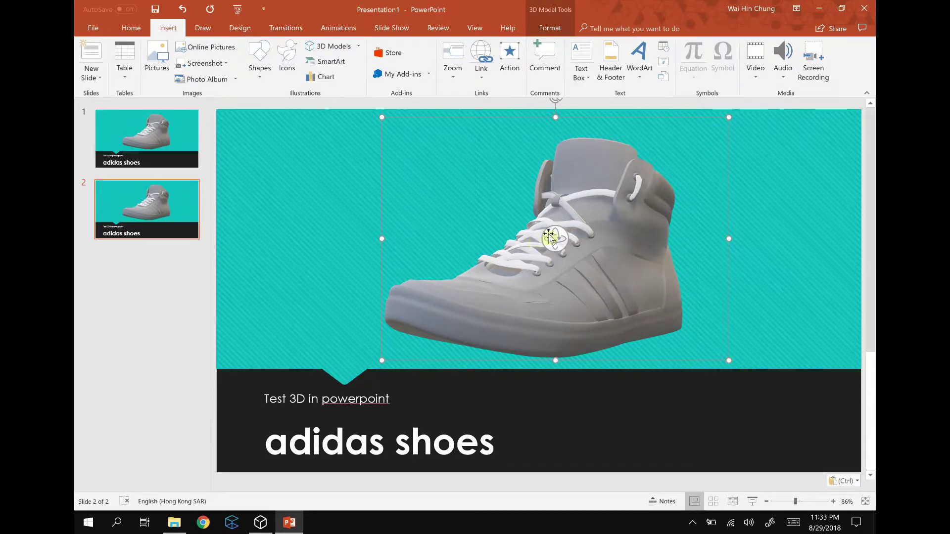
pyautogui.moveTo(556, 238); pyautogui.dragTo(388, 221)
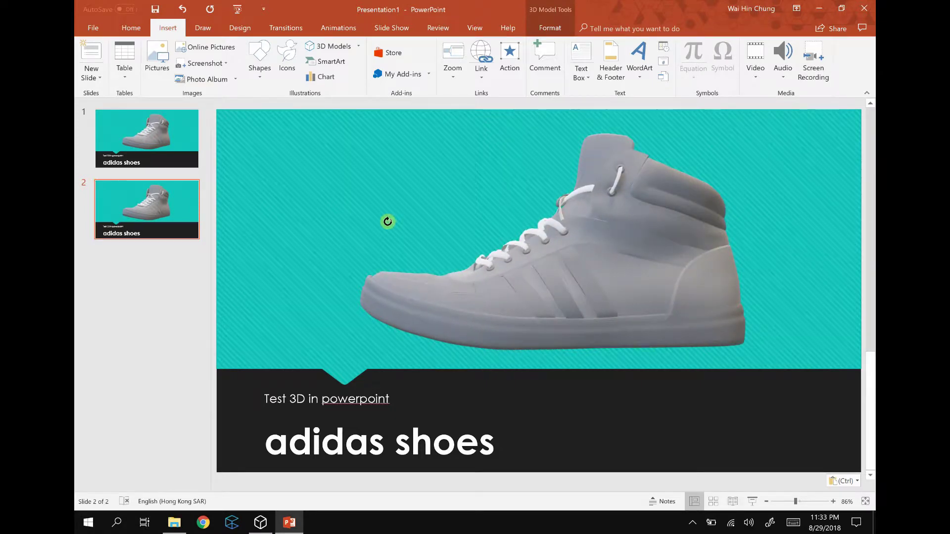
pyautogui.moveTo(613, 220); pyautogui.dragTo(580, 221)
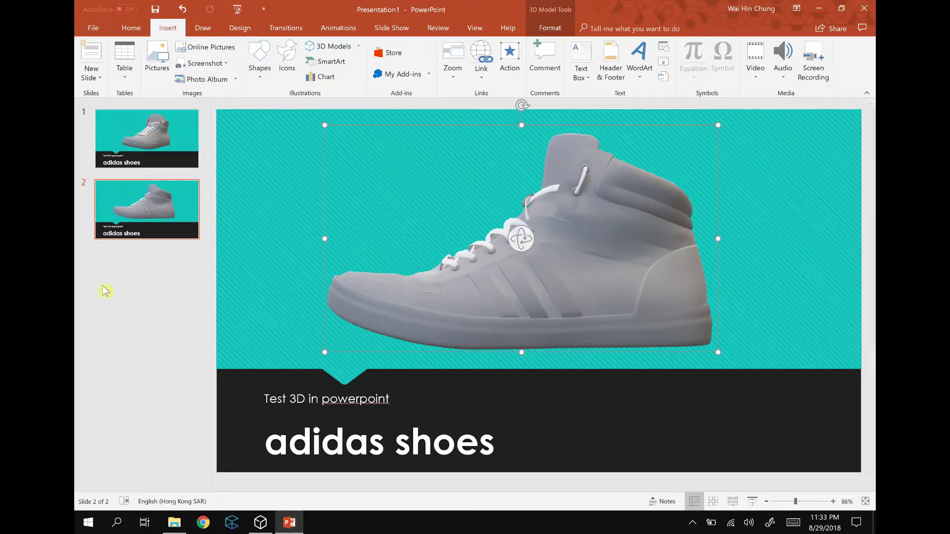
# Step: Compare the shoe on slide 1 with slide 2
pyautogui.click(155, 156)
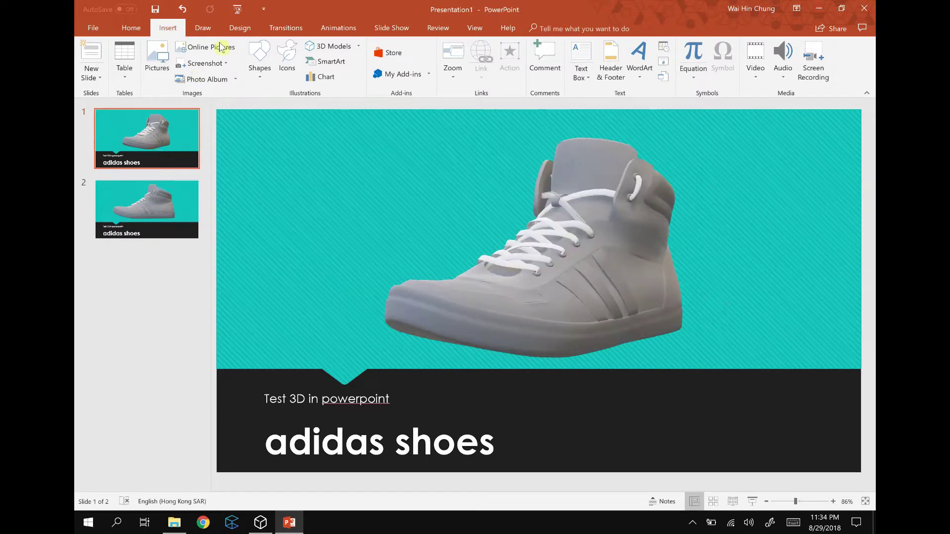
pyautogui.click(178, 203)
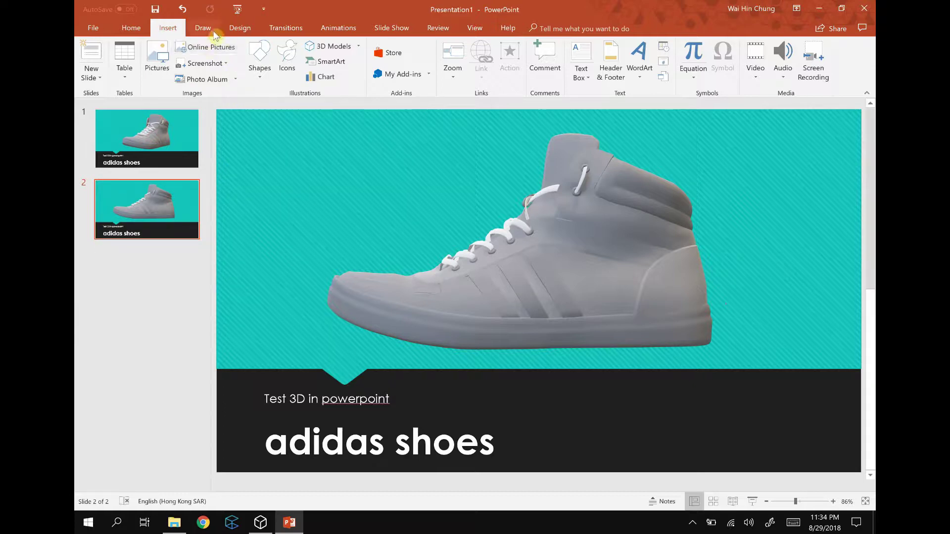
pyautogui.click(293, 32)
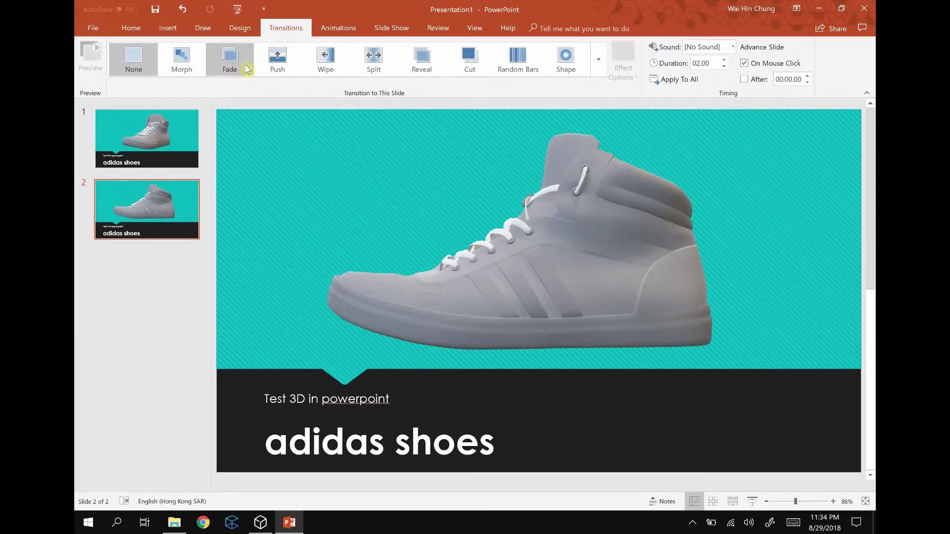
# Step: Apply the Morph transition to slide 2 and duplicate it as slide 3 with Ctrl+D
pyautogui.click(191, 61)
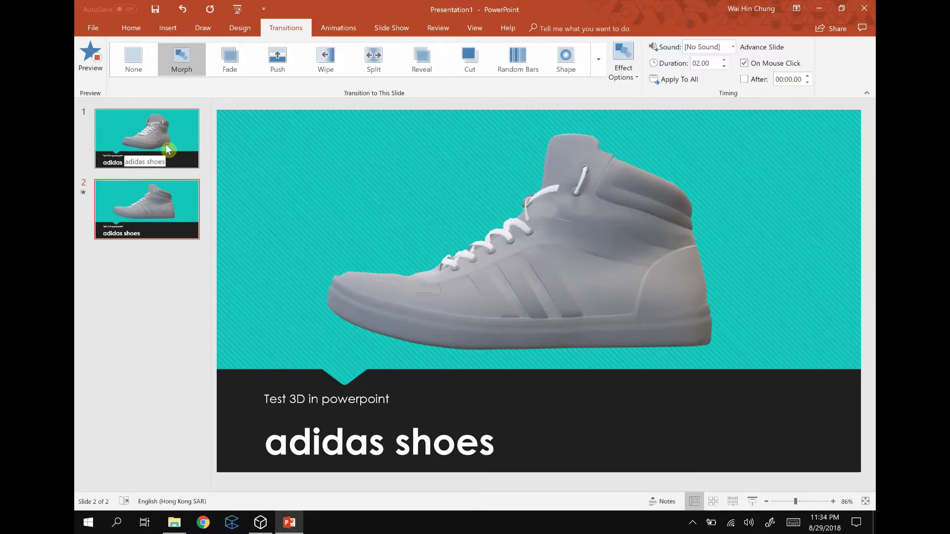
pyautogui.moveTo(235, 263)
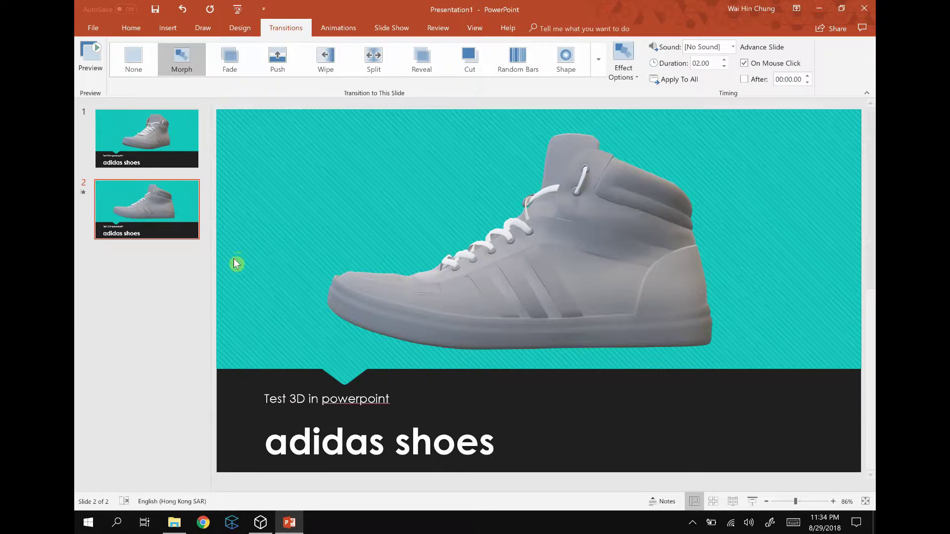
pyautogui.click(183, 279)
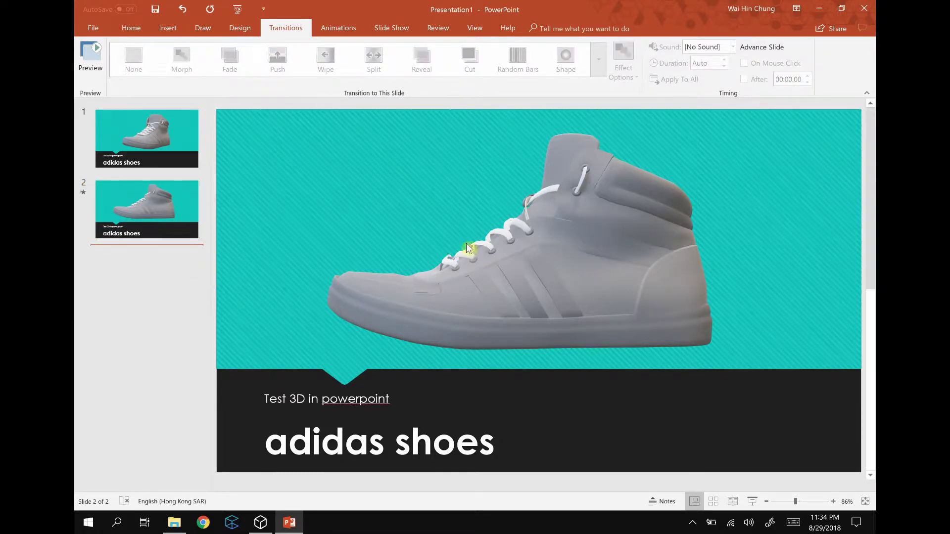
pyautogui.click(180, 225)
pyautogui.click(175, 243)
pyautogui.click(174, 230)
pyautogui.hotkey('ctrl', 'd')
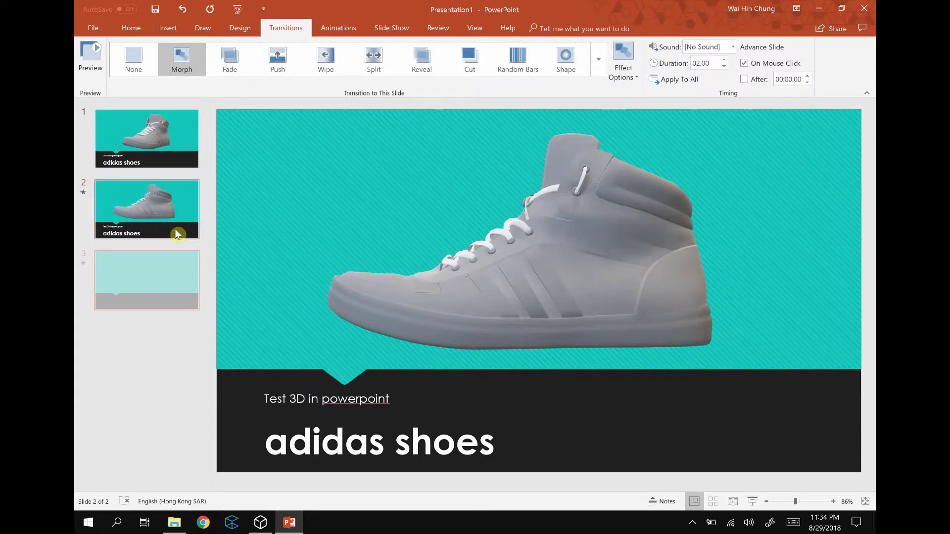
pyautogui.click(549, 252)
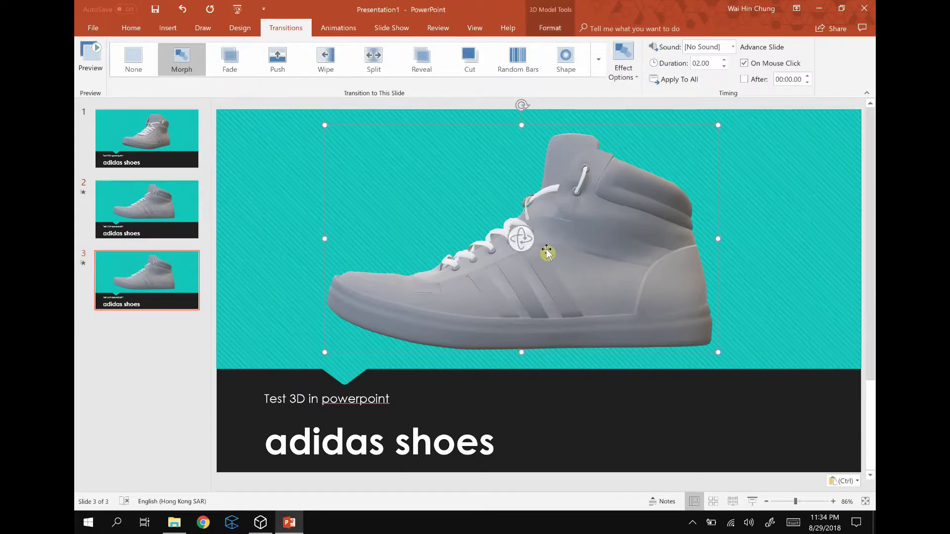
# Step: Rotate slide 3's 3D shoe so it faces the front
pyautogui.moveTo(520, 234); pyautogui.dragTo(847, 243)
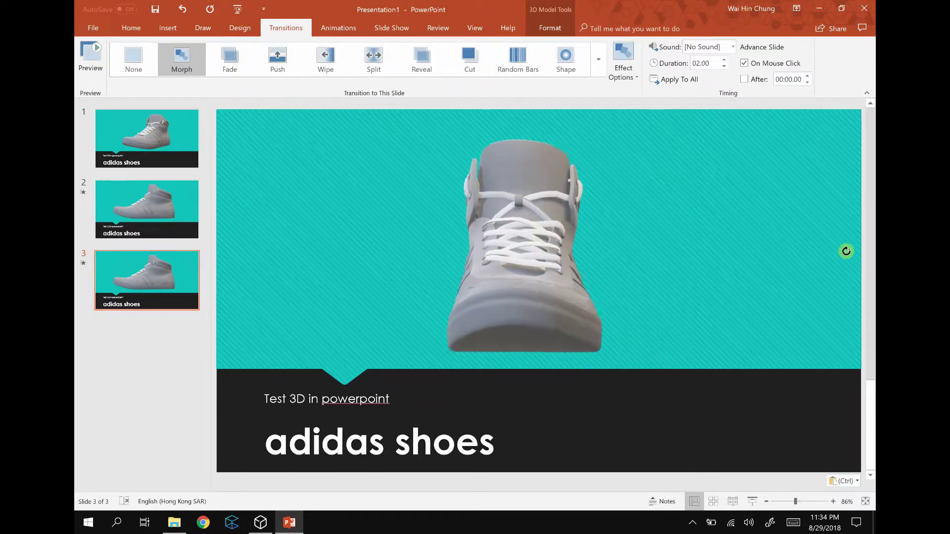
pyautogui.moveTo(846, 244); pyautogui.dragTo(849, 249)
pyautogui.click(275, 337)
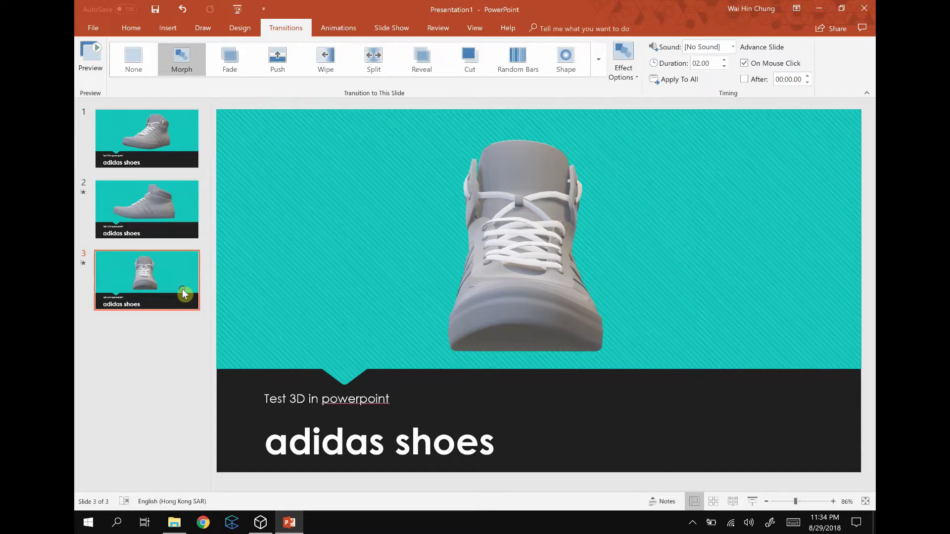
# Step: Paste a copy as slide 4, tilting its shoe diagonally and enlarging it, then zoom out to 40%
pyautogui.hotkey('ctrl', 'v')
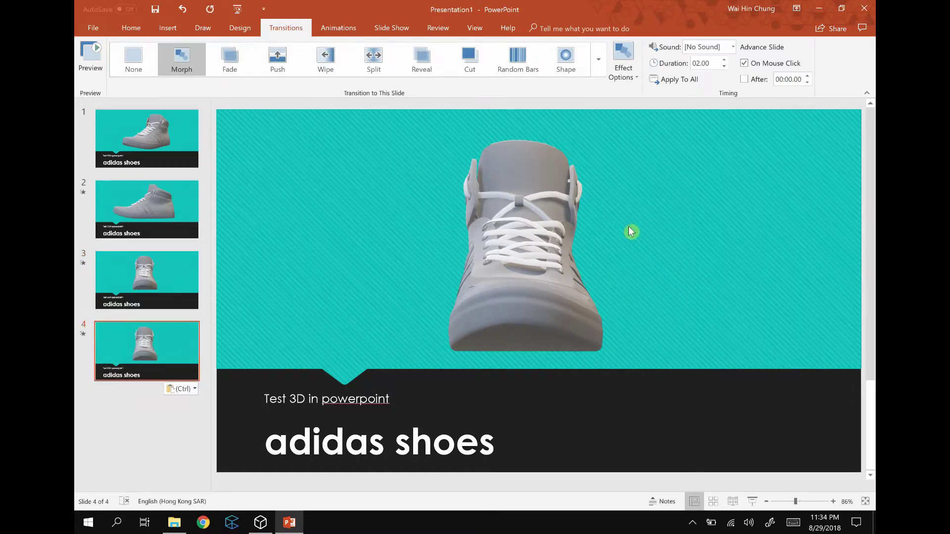
pyautogui.click(539, 225)
pyautogui.moveTo(522, 241)
pyautogui.mouseDown()
pyautogui.moveTo(719, 438)
pyautogui.moveTo(770, 522)
pyautogui.moveTo(727, 472)
pyautogui.mouseUp()
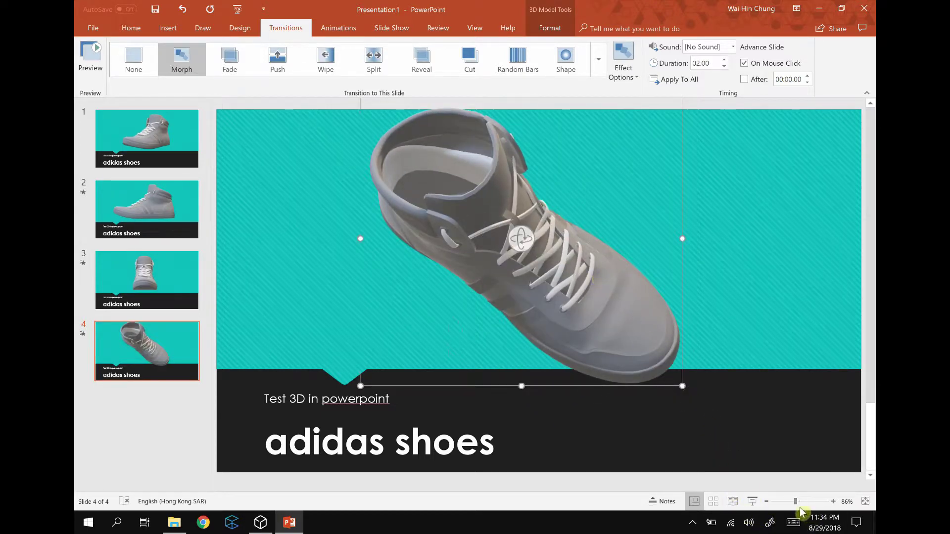
pyautogui.moveTo(684, 398); pyautogui.dragTo(773, 459)
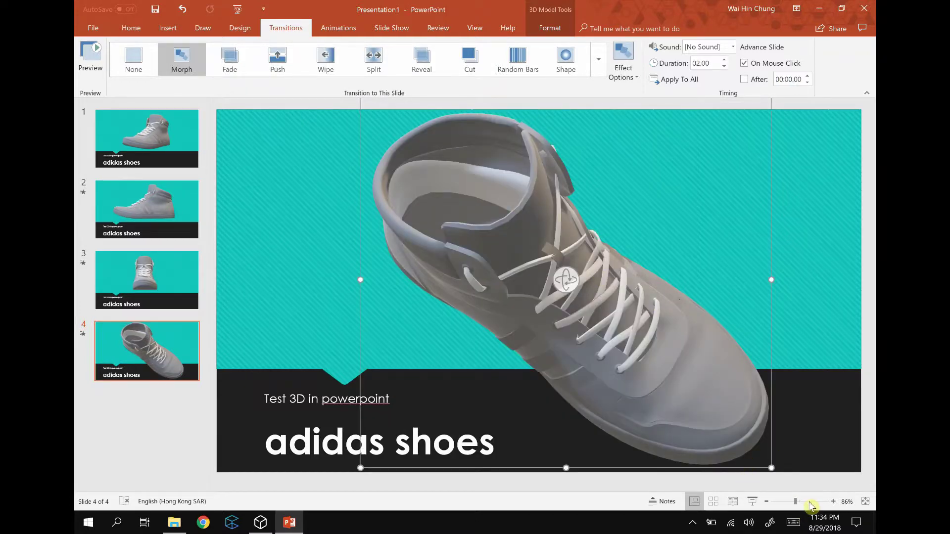
pyautogui.click(766, 502)
pyautogui.click(767, 502)
pyautogui.click(767, 502)
pyautogui.click(766, 501)
pyautogui.click(767, 502)
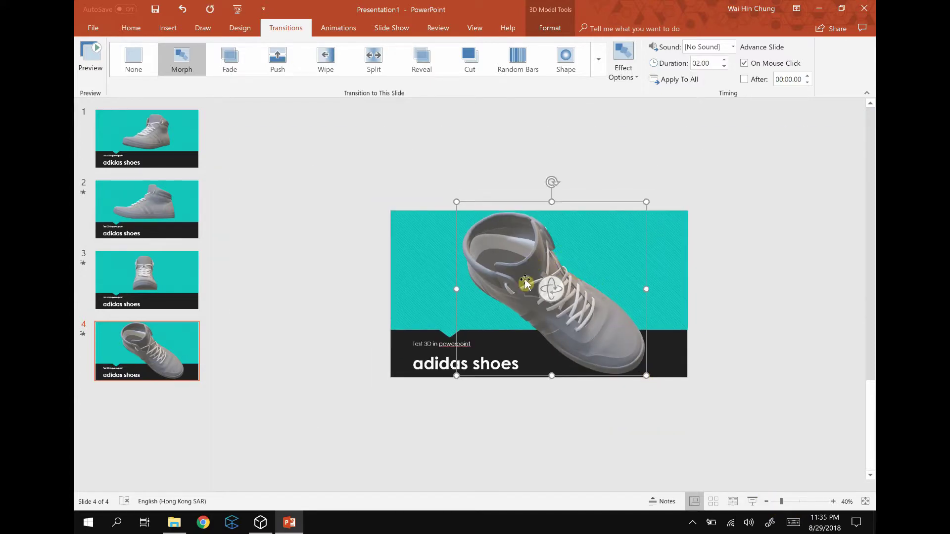
# Step: Enlarge slide 4's shoe past the top edge and shift it slightly up and left
pyautogui.moveTo(647, 375); pyautogui.dragTo(682, 416)
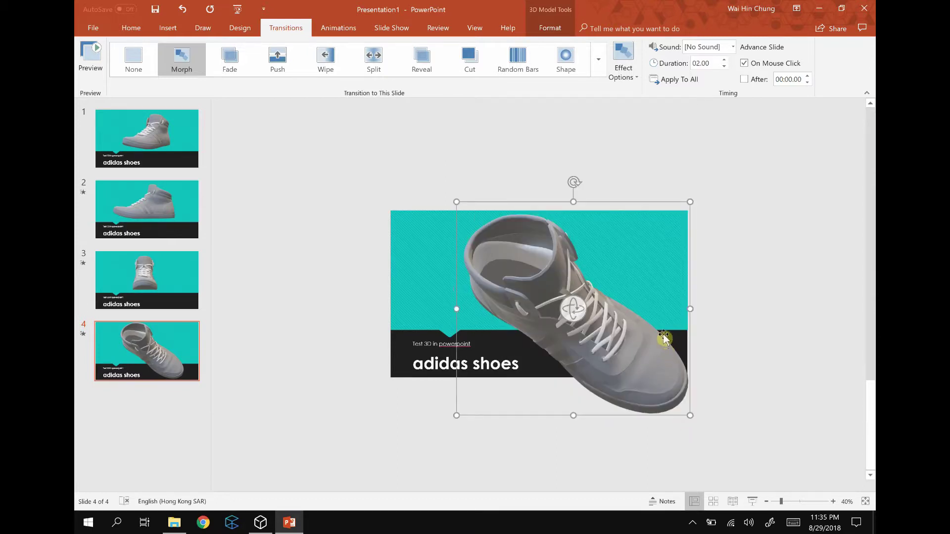
pyautogui.moveTo(665, 339); pyautogui.dragTo(666, 321)
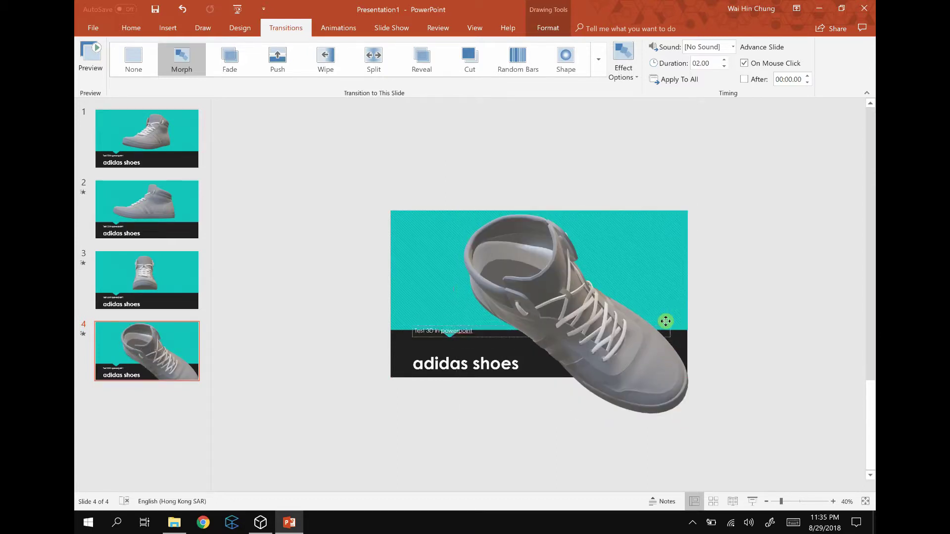
pyautogui.hotkey('ctrl', 'z')
pyautogui.click(573, 281)
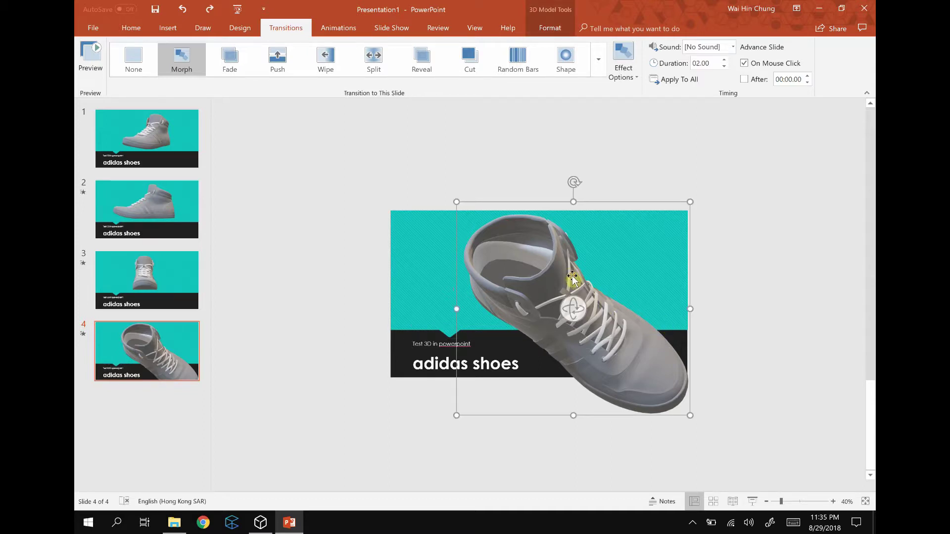
pyautogui.moveTo(572, 281); pyautogui.dragTo(563, 260)
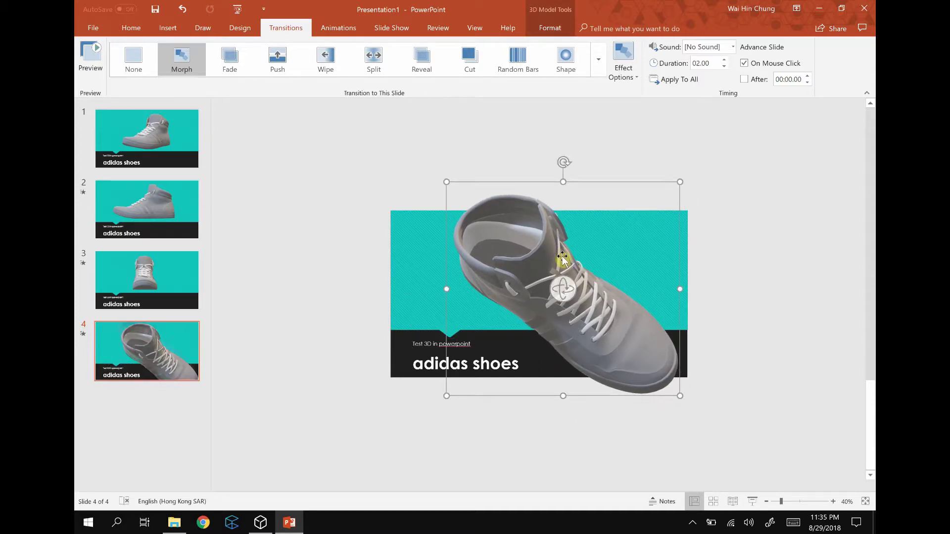
# Step: Duplicate slide 4 as a new slide 5
pyautogui.click(808, 324)
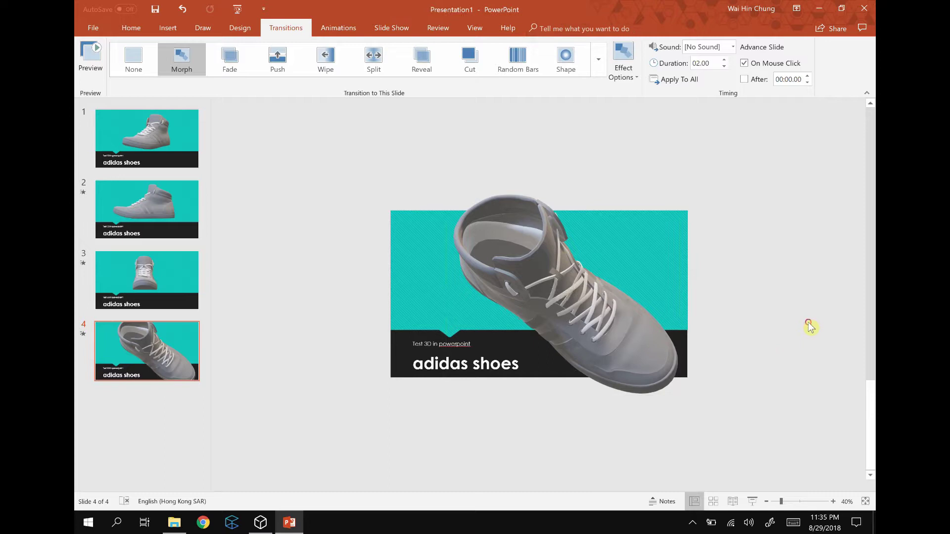
pyautogui.hotkey('ctrl', 'v')
pyautogui.click(633, 360)
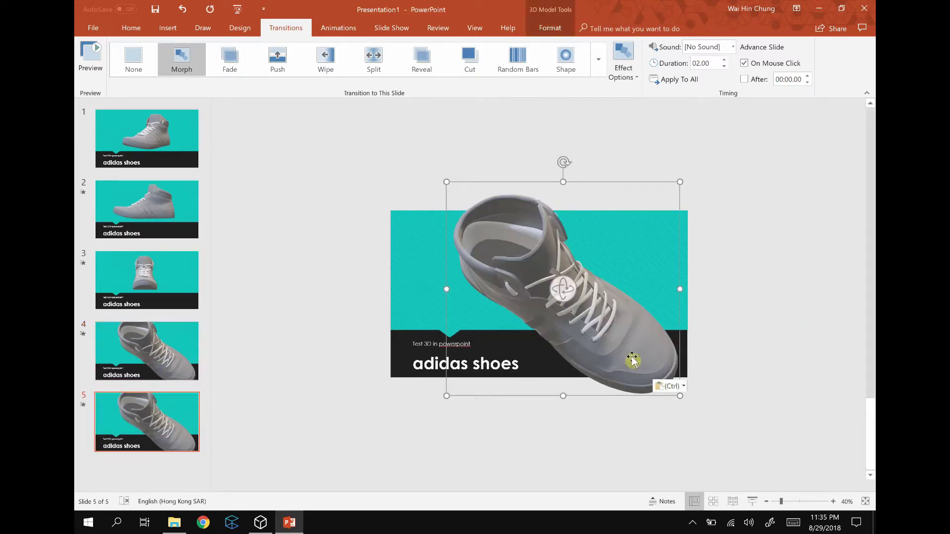
# Step: Turn slide 5's shoe to a side view, shrink it, and move it up and right
pyautogui.moveTo(587, 280)
pyautogui.mouseDown()
pyautogui.moveTo(823, 110)
pyautogui.moveTo(711, 262)
pyautogui.mouseUp()
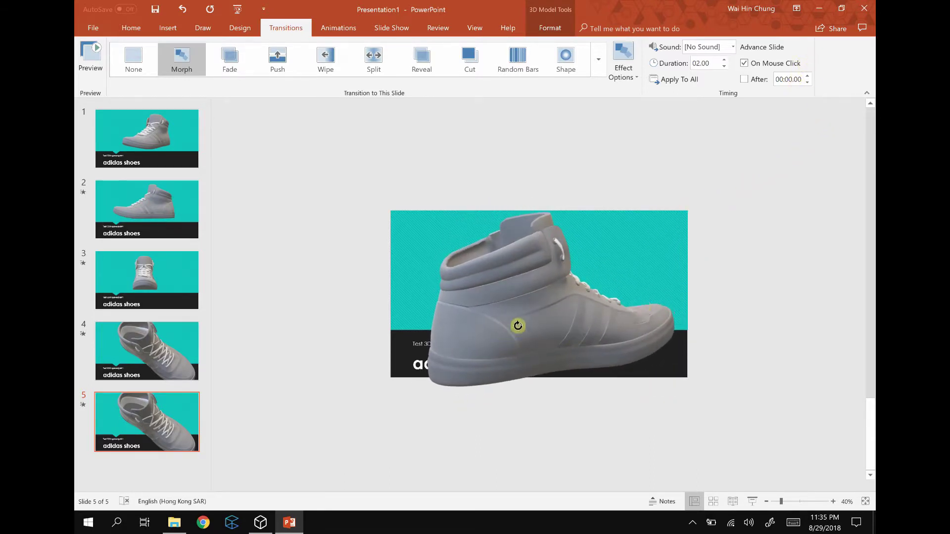
pyautogui.click(515, 331)
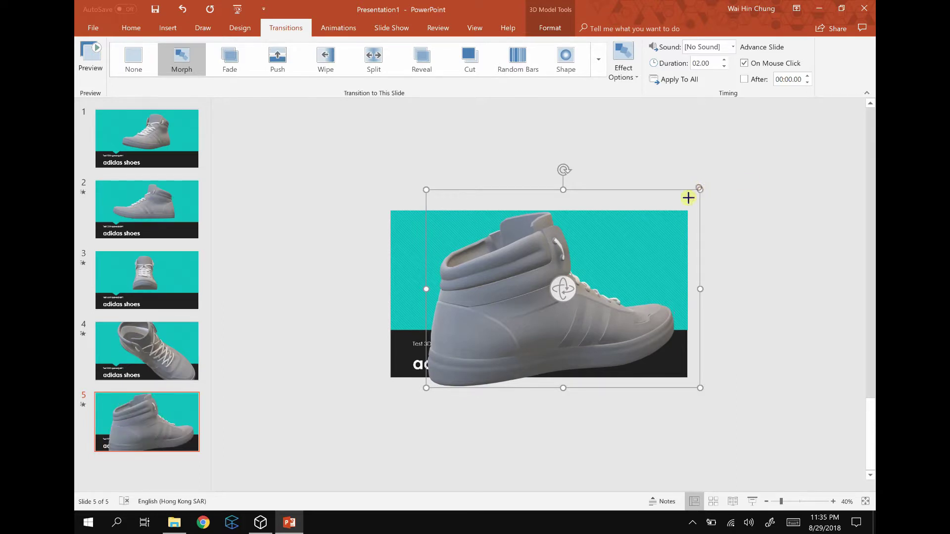
pyautogui.moveTo(696, 190); pyautogui.dragTo(631, 238)
pyautogui.click(593, 292)
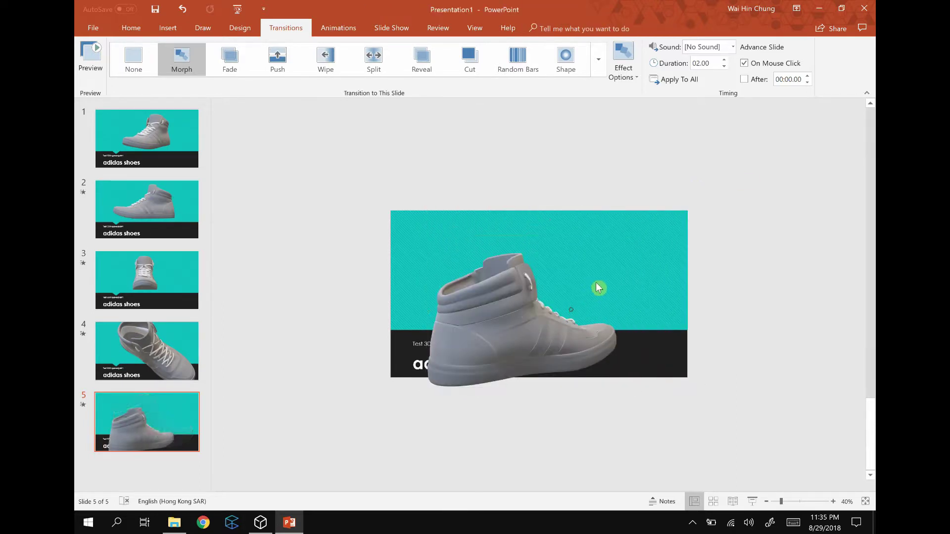
pyautogui.moveTo(522, 323); pyautogui.dragTo(584, 286)
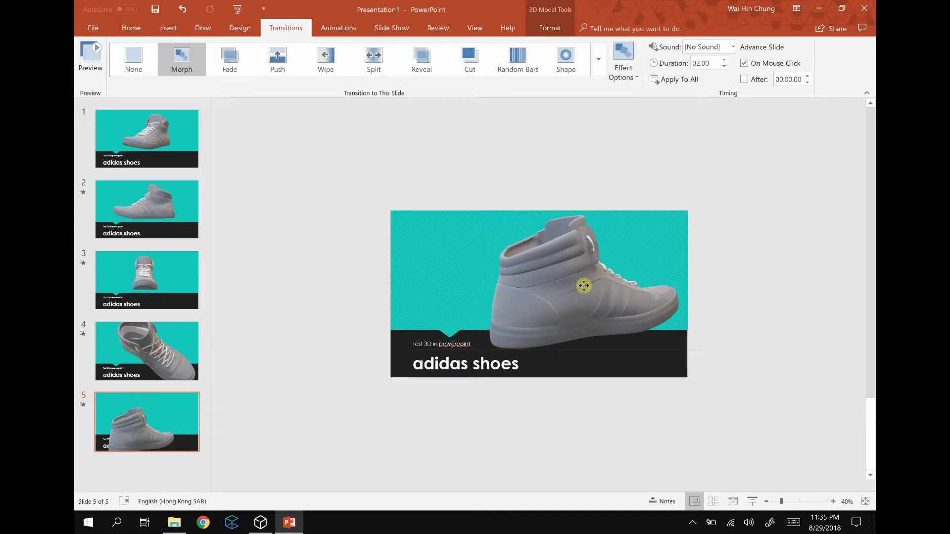
pyautogui.click(747, 288)
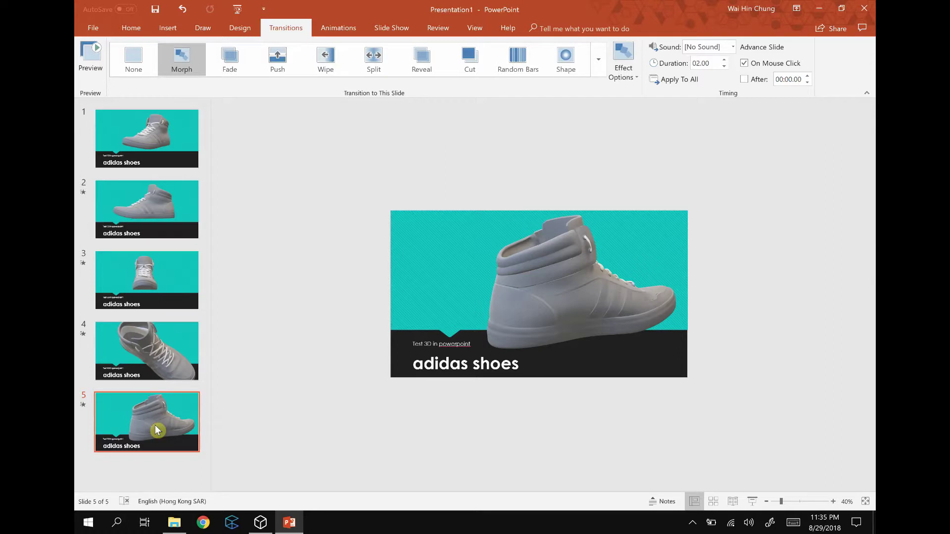
# Step: Duplicate slide 5 as slide 6 and rotate its shoe to show the back, nudged left
pyautogui.hotkey('ctrl', 'c')
pyautogui.hotkey('ctrl', 'v')
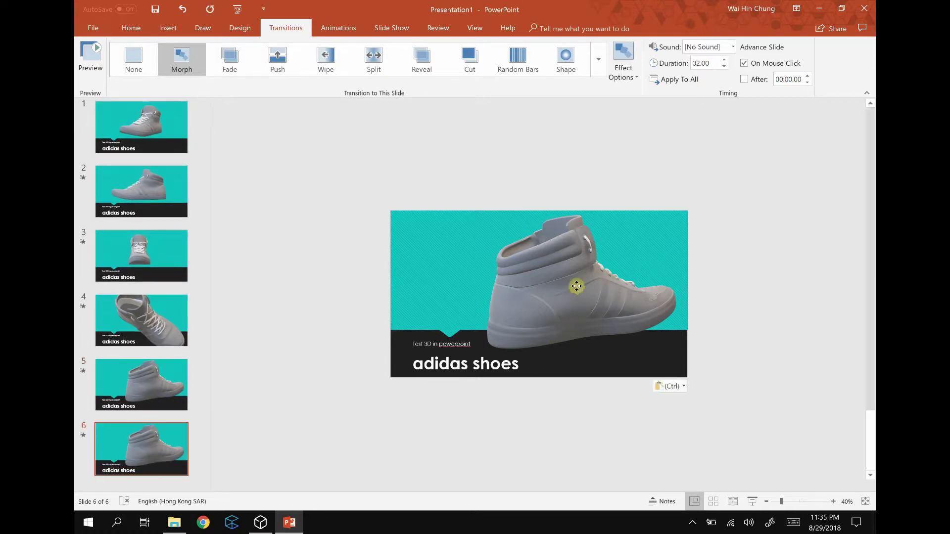
pyautogui.click(618, 234)
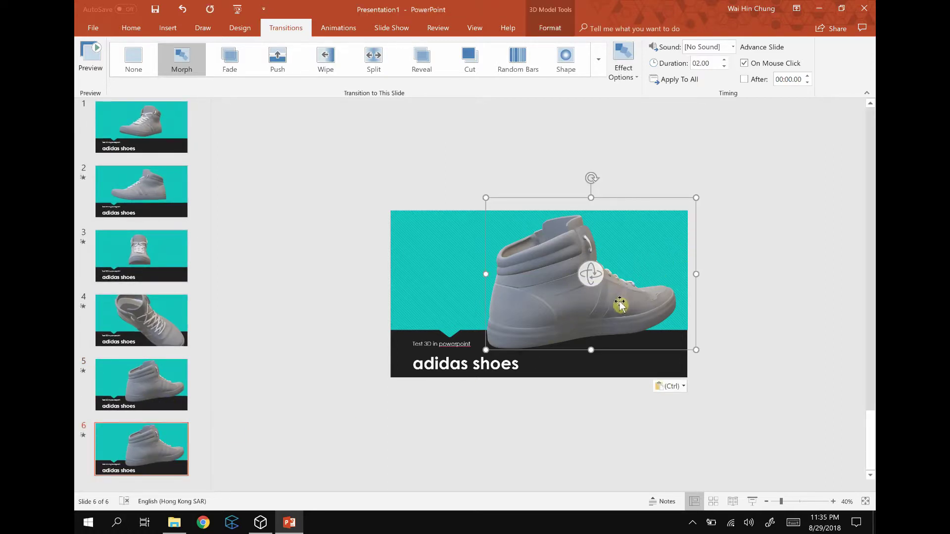
pyautogui.moveTo(643, 272); pyautogui.dragTo(802, 250)
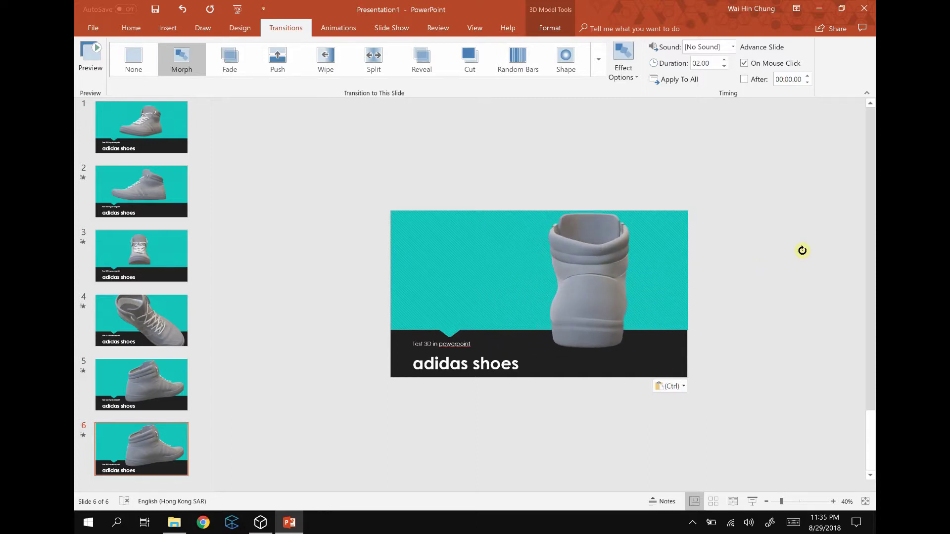
pyautogui.click(598, 302)
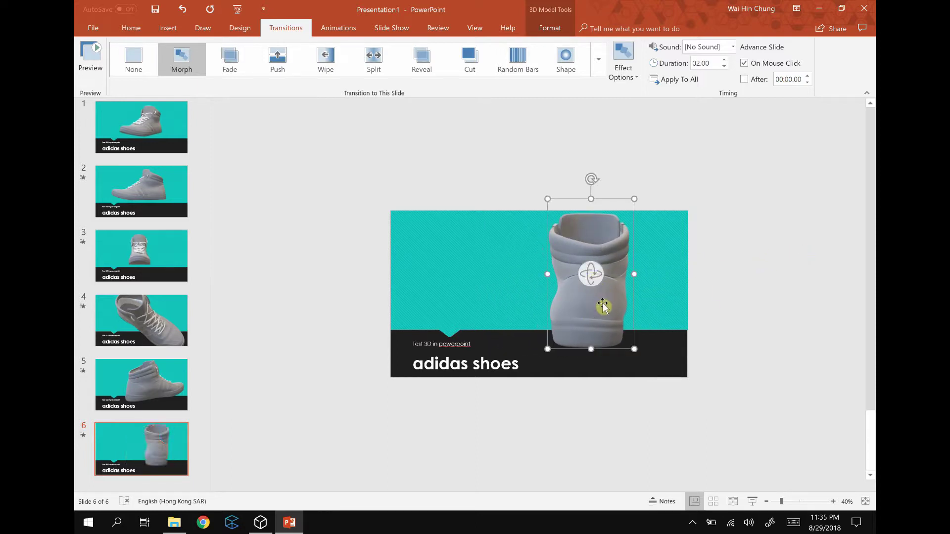
pyautogui.moveTo(575, 311); pyautogui.dragTo(563, 308)
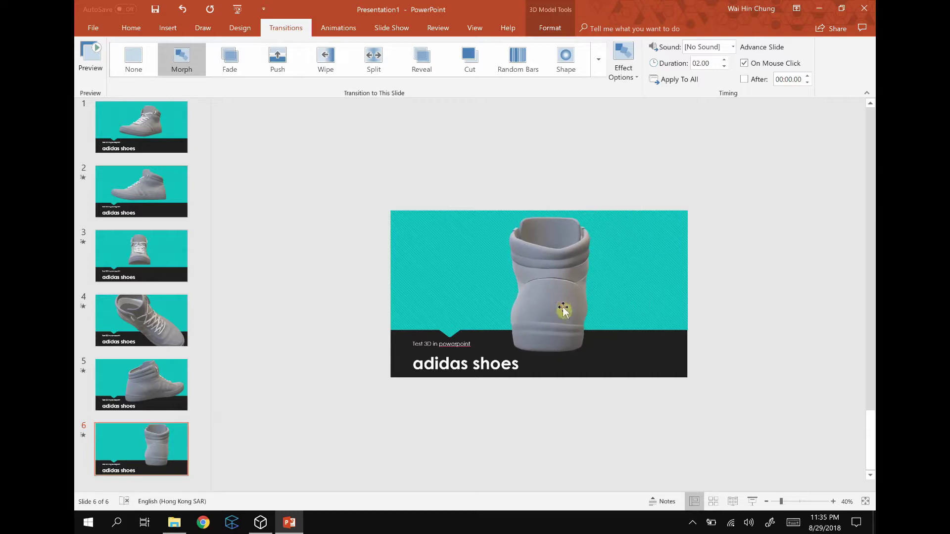
pyautogui.click(766, 327)
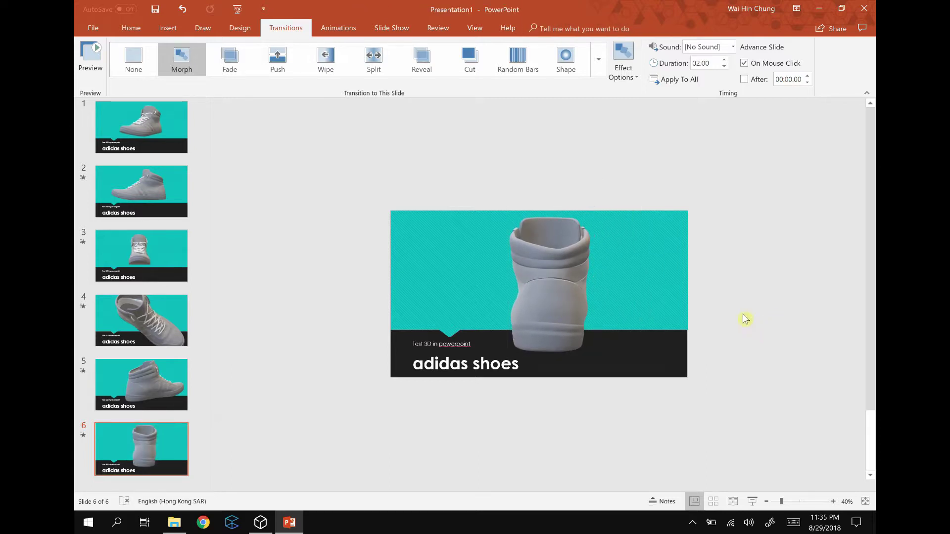
# Step: View slides 2 through 6 in order, return to slide 1, and launch the slide show
pyautogui.click(556, 285)
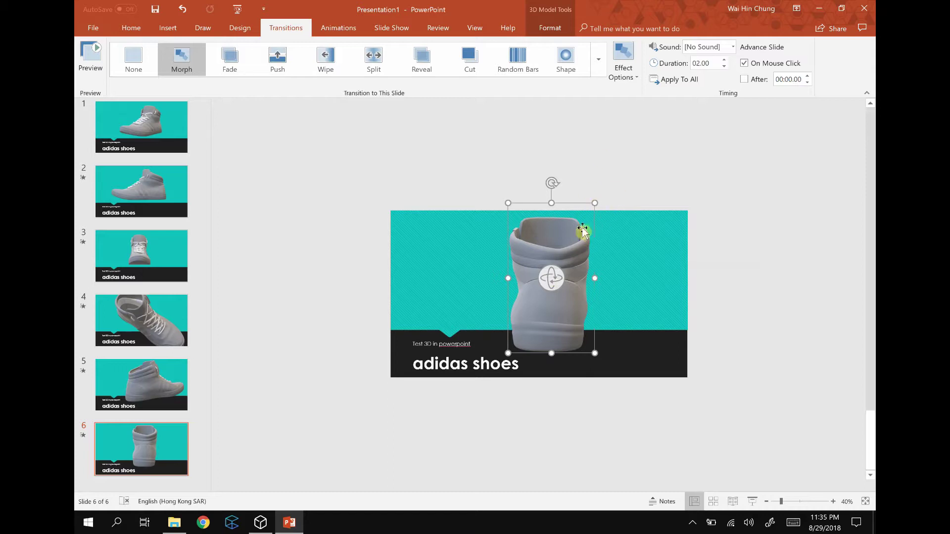
pyautogui.click(723, 238)
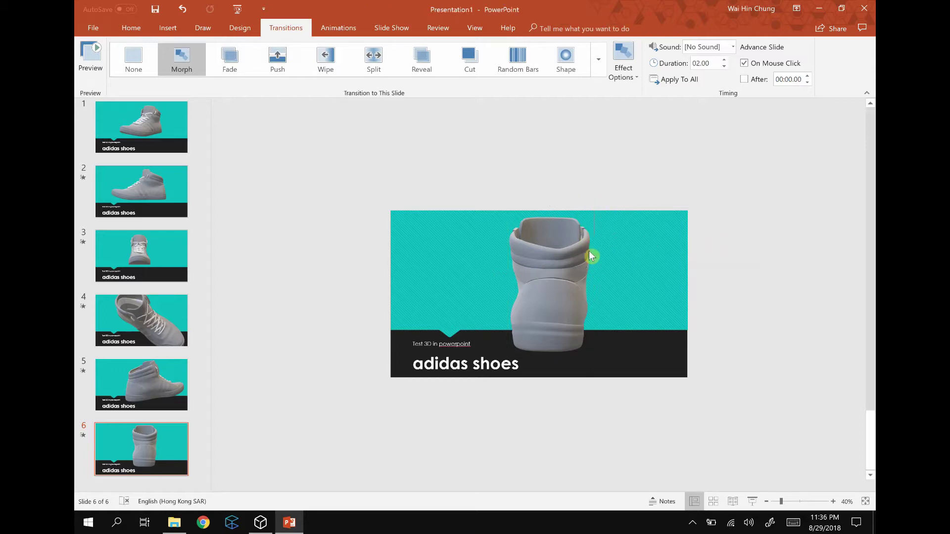
pyautogui.click(179, 216)
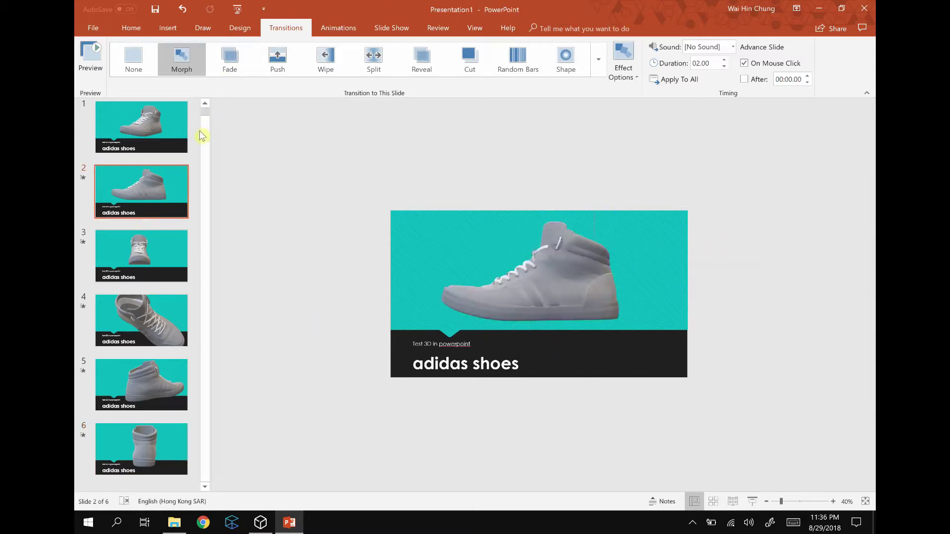
pyautogui.click(170, 237)
pyautogui.click(161, 334)
pyautogui.click(170, 401)
pyautogui.click(168, 447)
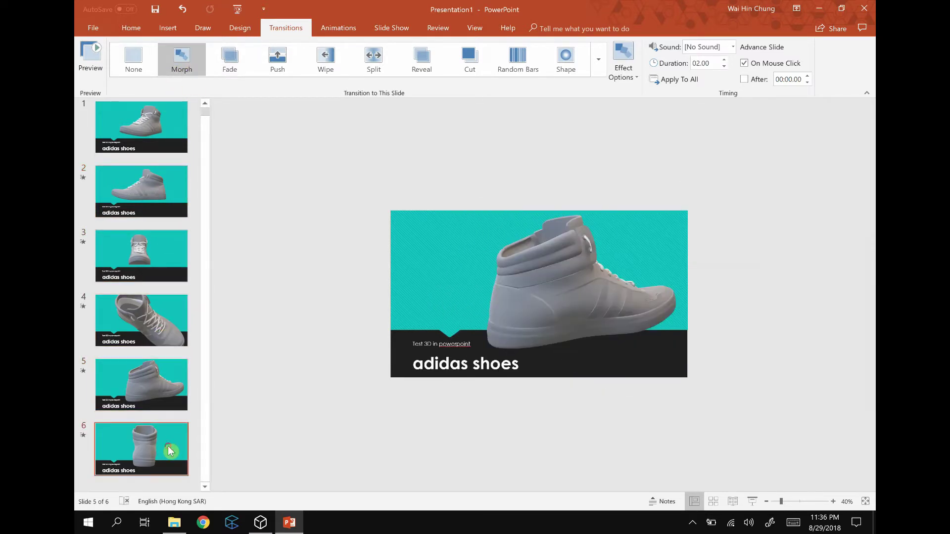
pyautogui.click(144, 143)
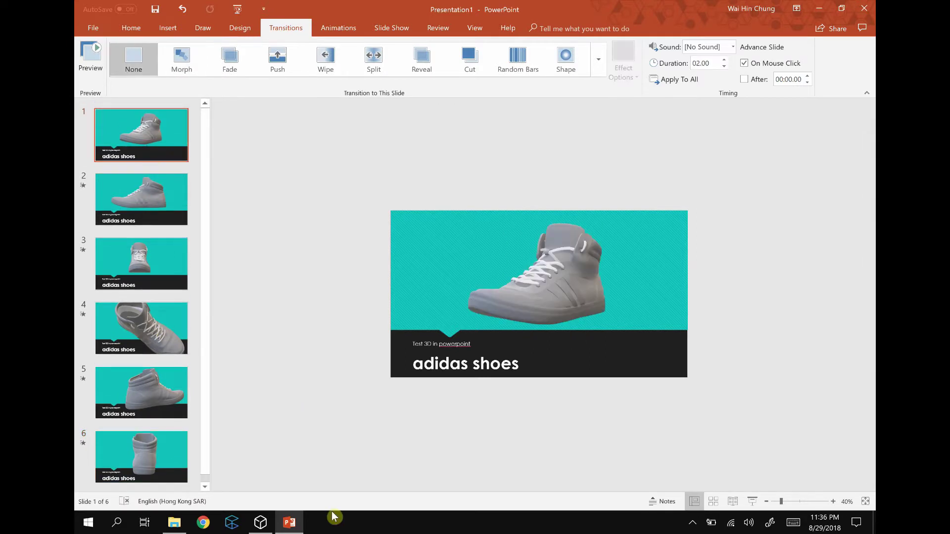
pyautogui.click(753, 501)
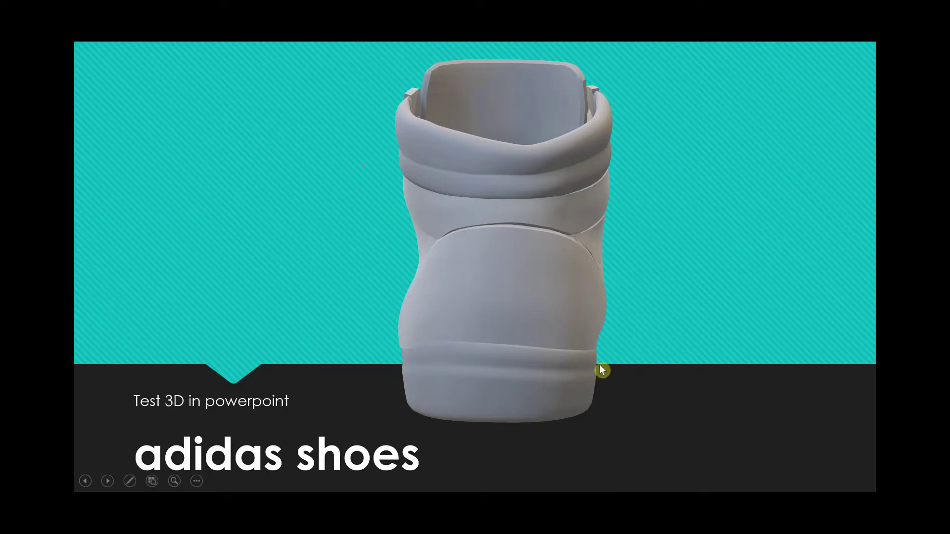
# Step: Exit the slide show with Esc after it plays through all six Morph slides
pyautogui.press('Escape')
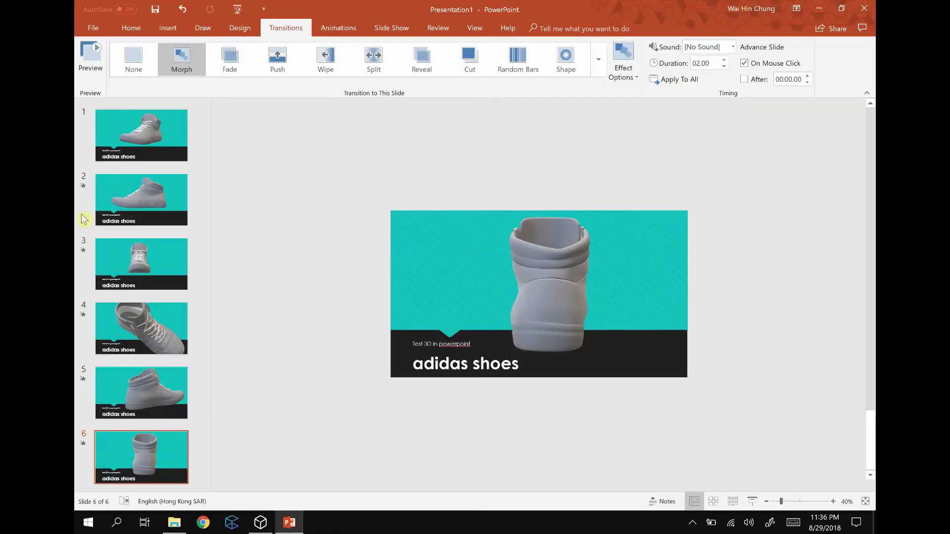
# Step: Show slide 2 at 100% zoom, scrolled to the top, with the Animations options open
pyautogui.click(148, 208)
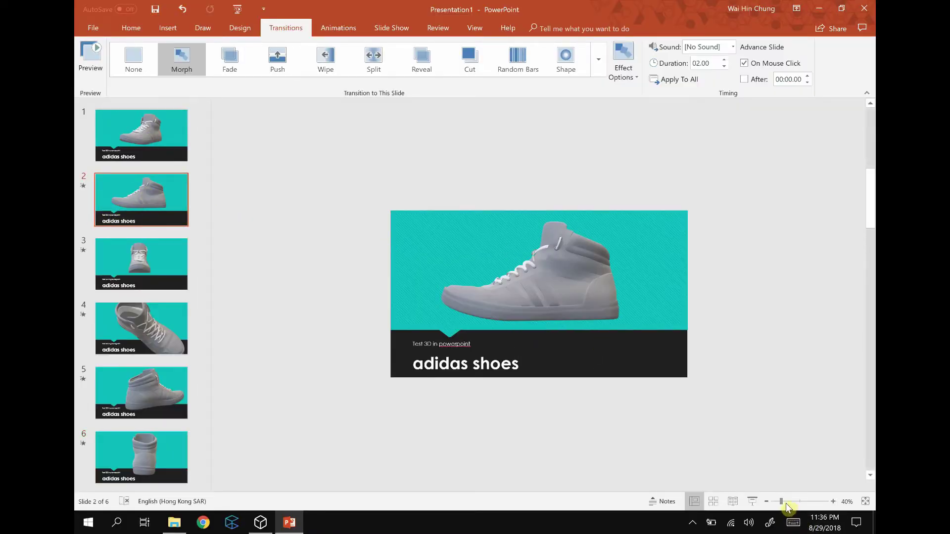
pyautogui.moveTo(787, 503); pyautogui.dragTo(803, 504)
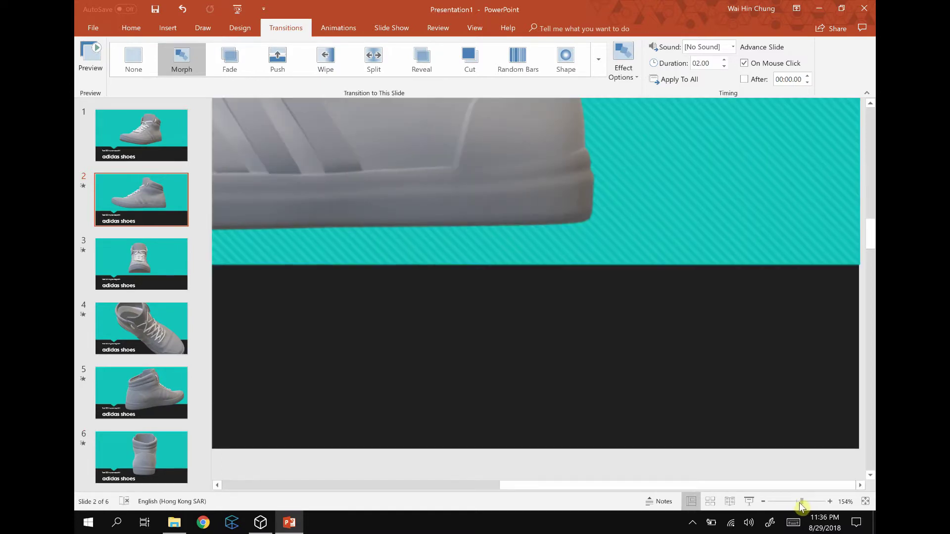
pyautogui.moveTo(798, 504); pyautogui.dragTo(797, 504)
pyautogui.click(873, 252)
pyautogui.moveTo(873, 251); pyautogui.dragTo(873, 242)
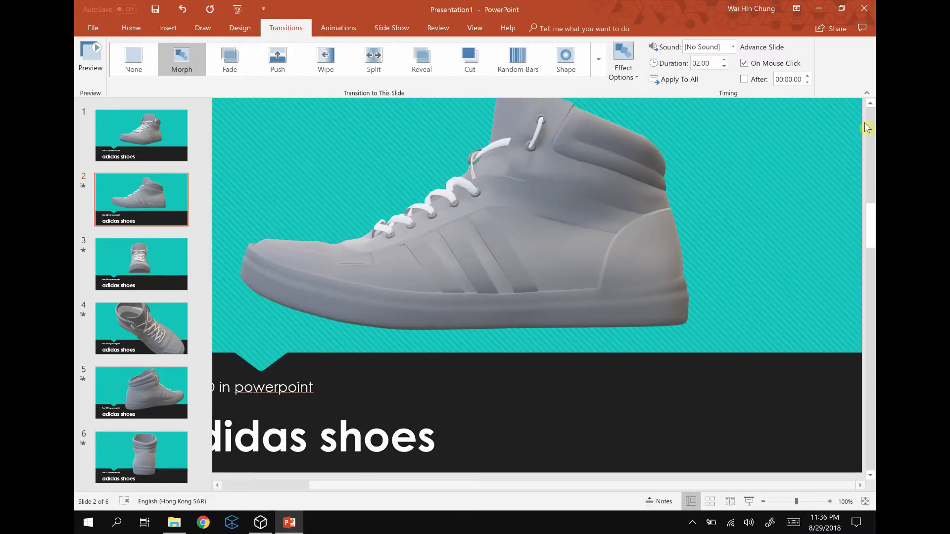
pyautogui.click(873, 103)
pyautogui.click(872, 104)
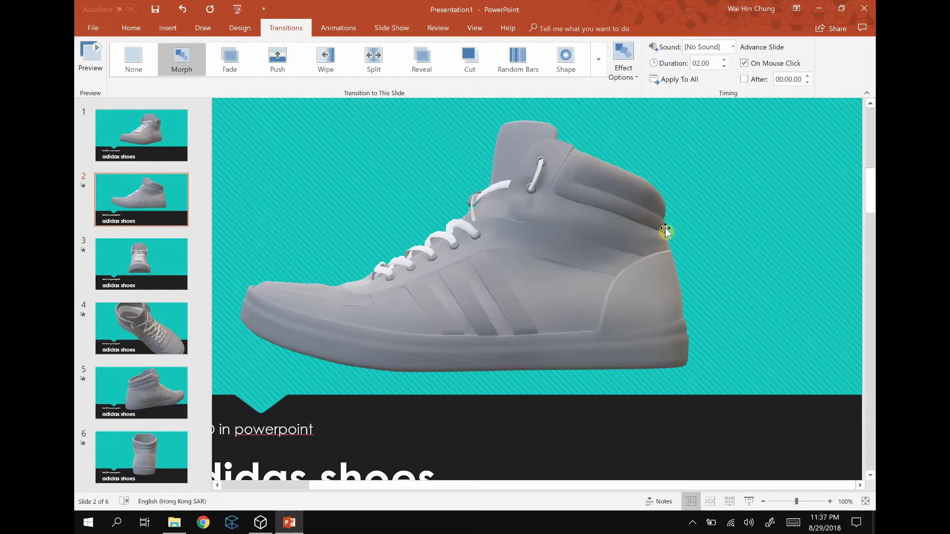
pyautogui.click(340, 29)
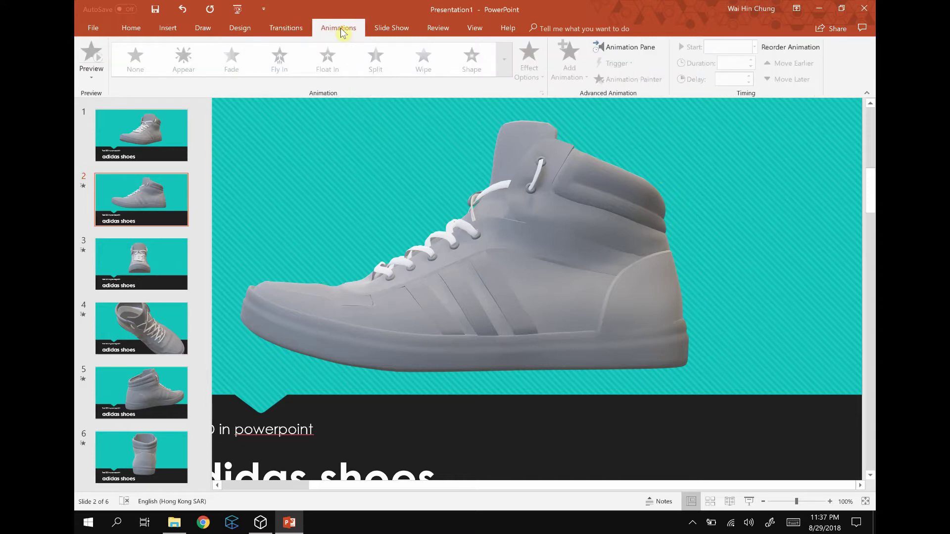
# Step: Select the red pen from the Draw ink tools
pyautogui.click(431, 28)
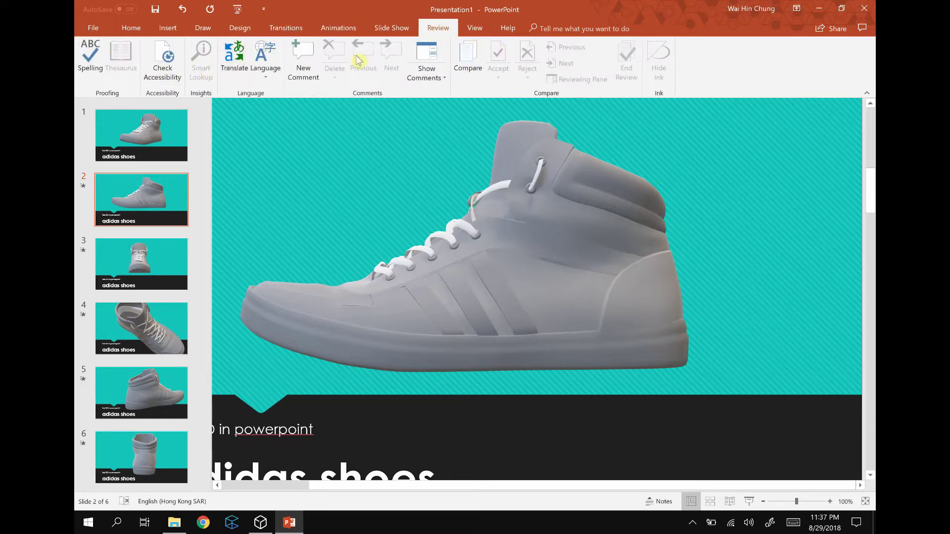
pyautogui.click(473, 31)
pyautogui.click(438, 28)
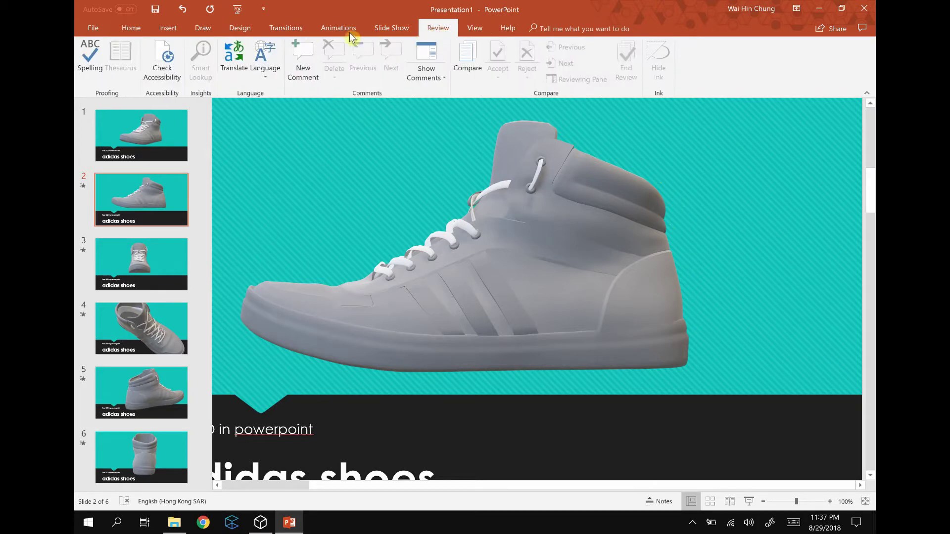
pyautogui.click(234, 30)
pyautogui.click(202, 31)
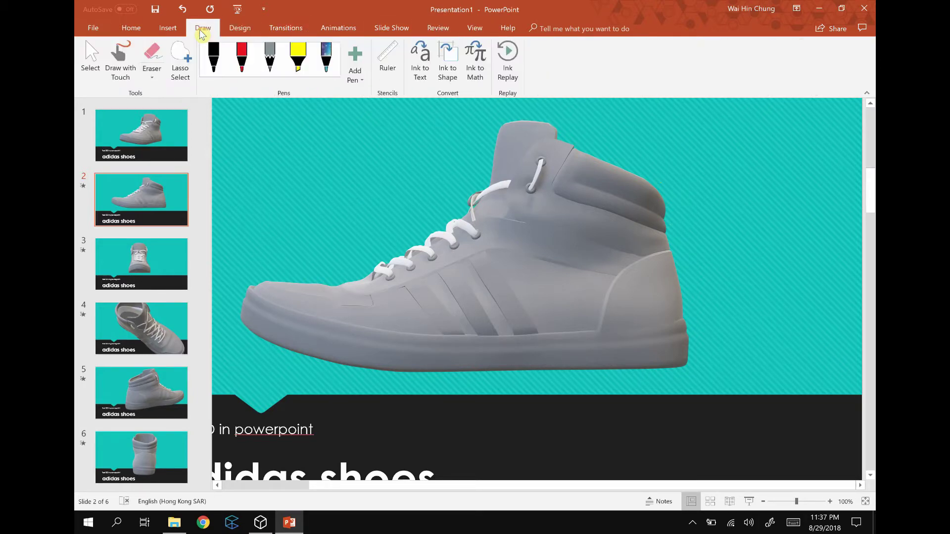
pyautogui.click(117, 63)
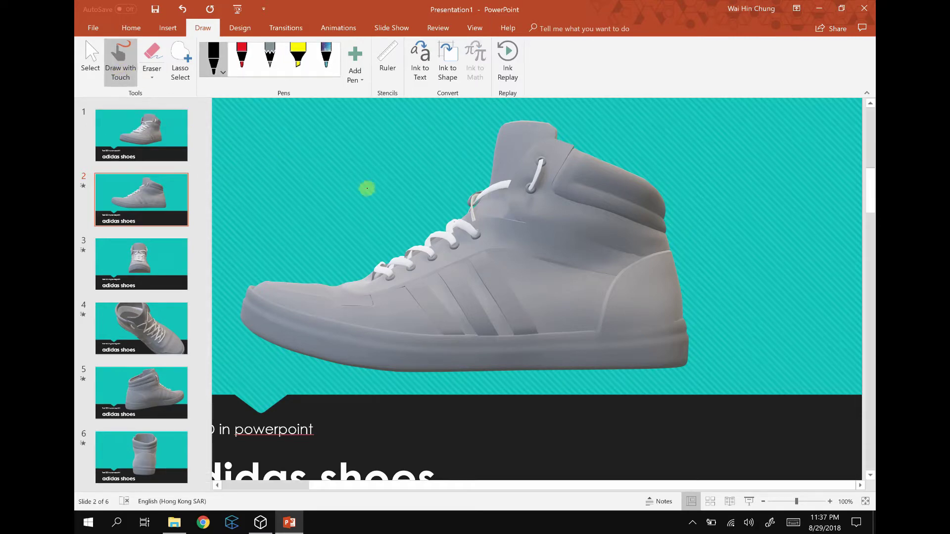
pyautogui.click(243, 59)
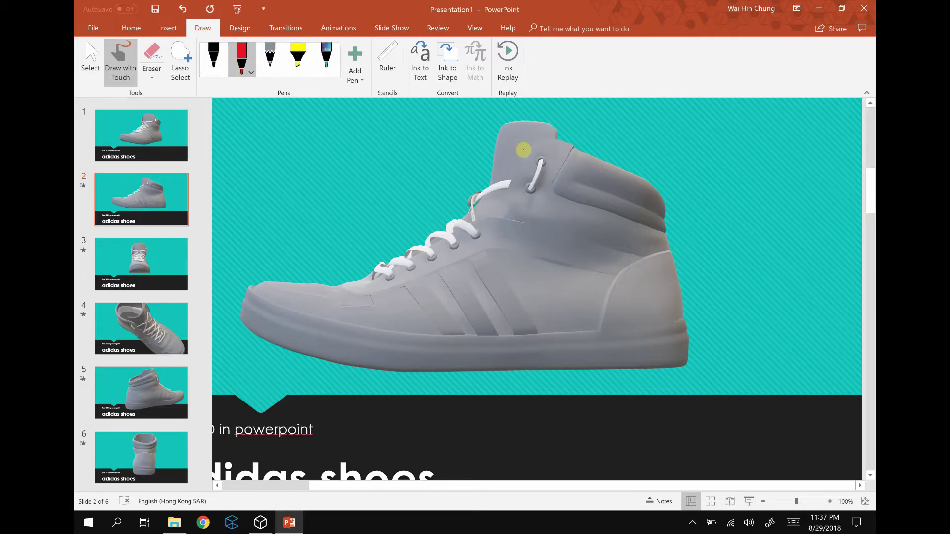
# Step: Sketch red ink lines along slide 2's shoe collar edge and the back of the heel
pyautogui.moveTo(644, 177); pyautogui.dragTo(674, 237)
pyautogui.click(120, 63)
pyautogui.hotkey('ctrl', 'z')
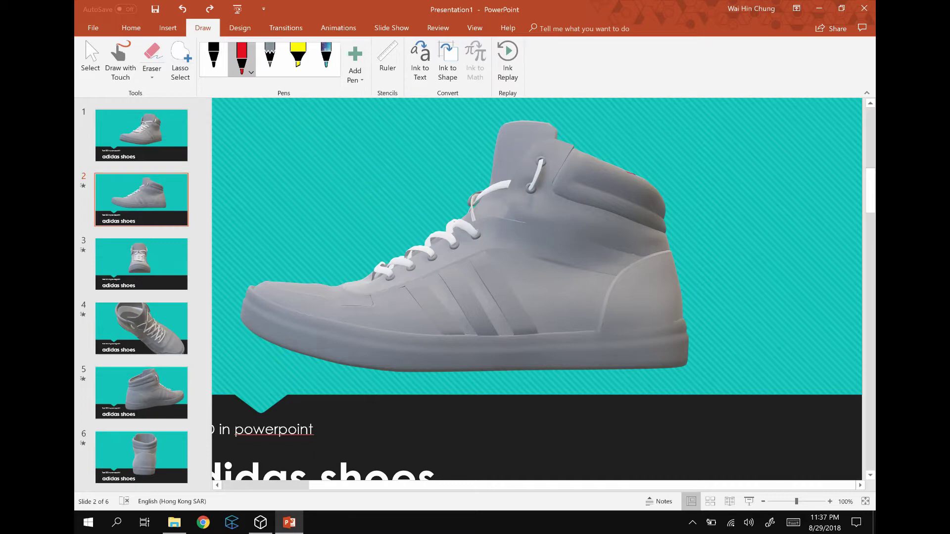
pyautogui.click(524, 150)
pyautogui.moveTo(649, 179); pyautogui.dragTo(661, 187)
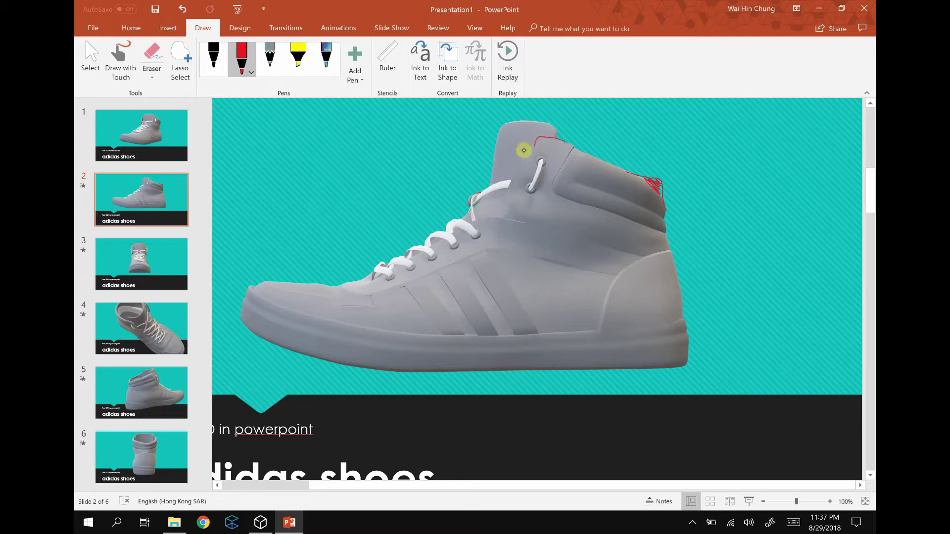
pyautogui.moveTo(538, 140)
pyautogui.mouseDown()
pyautogui.moveTo(515, 186)
pyautogui.moveTo(519, 219)
pyautogui.mouseUp()
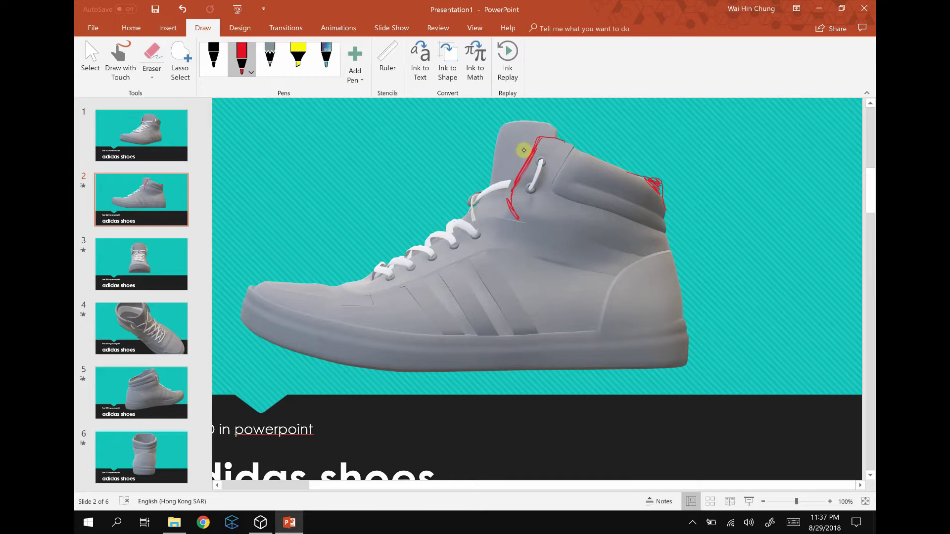
pyautogui.moveTo(672, 251)
pyautogui.mouseDown()
pyautogui.moveTo(692, 323)
pyautogui.moveTo(675, 325)
pyautogui.moveTo(661, 366)
pyautogui.mouseUp()
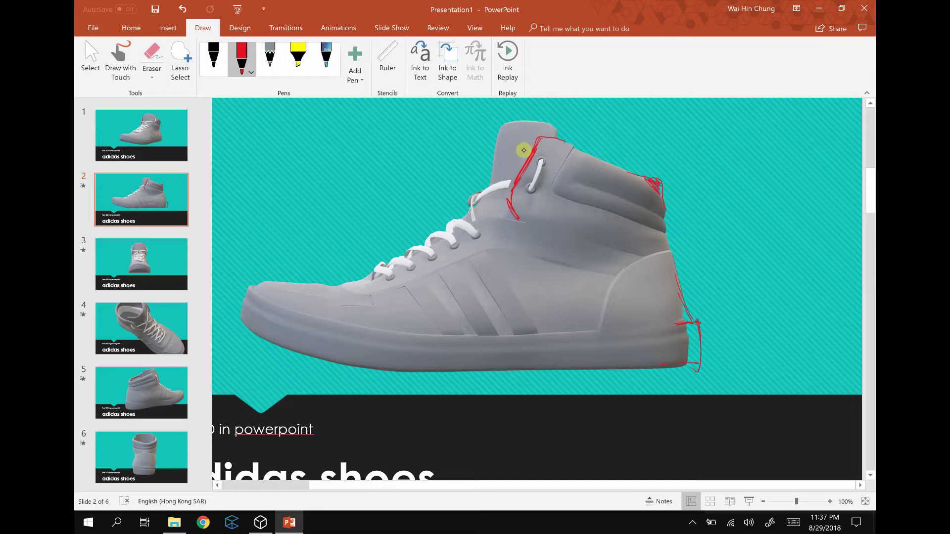
# Step: Draw a red line across the collar top, redoing the first attempt
pyautogui.moveTo(505, 116)
pyautogui.mouseDown()
pyautogui.moveTo(499, 134)
pyautogui.moveTo(548, 127)
pyautogui.mouseUp()
pyautogui.hotkey('ctrl', 'z')
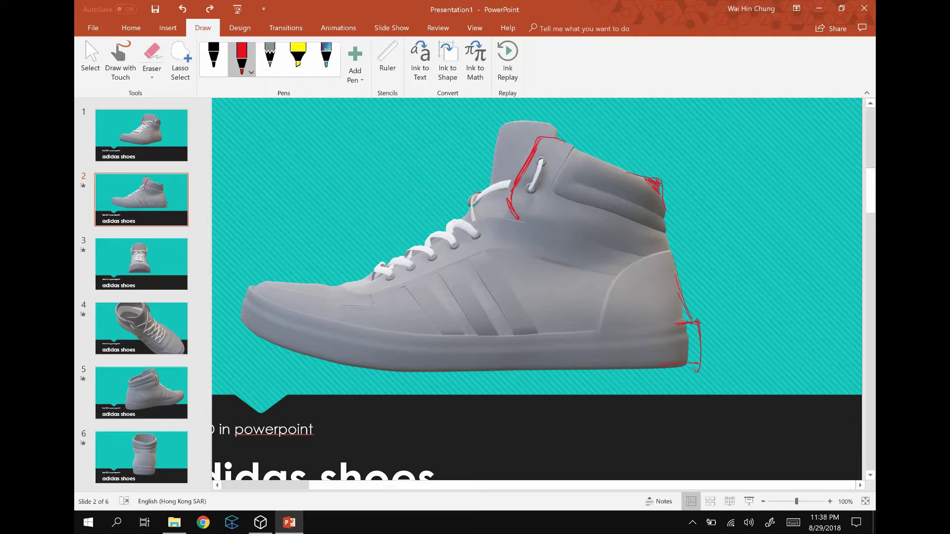
pyautogui.click(523, 150)
pyautogui.moveTo(524, 117); pyautogui.dragTo(561, 132)
# Step: Sketch red strokes with a curl across the shoe's toe, redrawing them after an undo
pyautogui.click(524, 150)
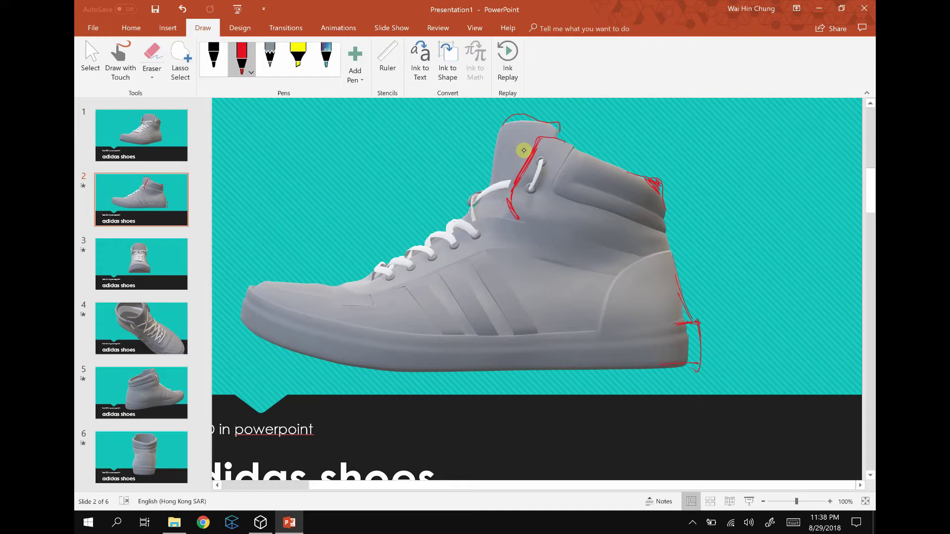
pyautogui.moveTo(271, 288); pyautogui.dragTo(355, 283)
pyautogui.moveTo(286, 281); pyautogui.dragTo(366, 276)
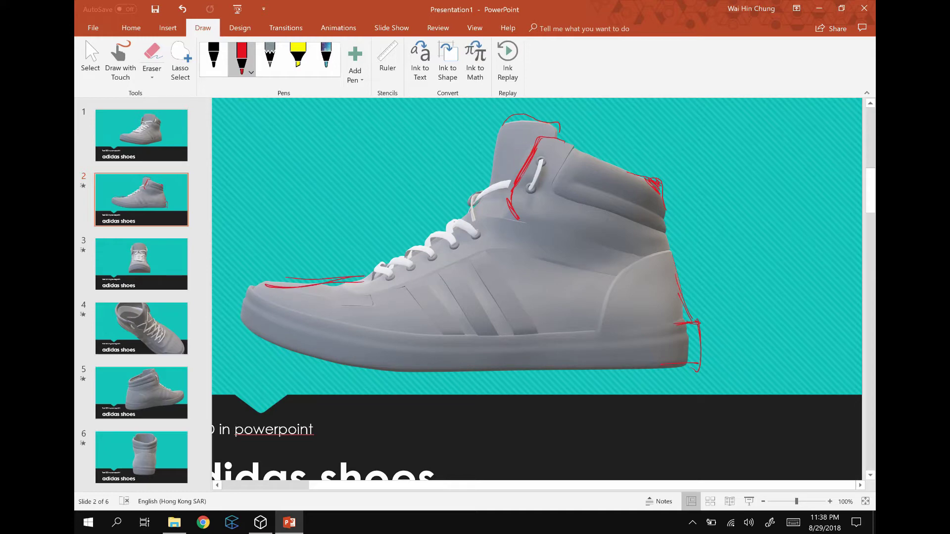
pyautogui.hotkey('ctrl', 'z')
pyautogui.moveTo(259, 289); pyautogui.dragTo(355, 278)
pyautogui.moveTo(297, 285); pyautogui.dragTo(355, 278)
pyautogui.moveTo(267, 286)
pyautogui.mouseDown()
pyautogui.moveTo(314, 282)
pyautogui.moveTo(256, 291)
pyautogui.mouseUp()
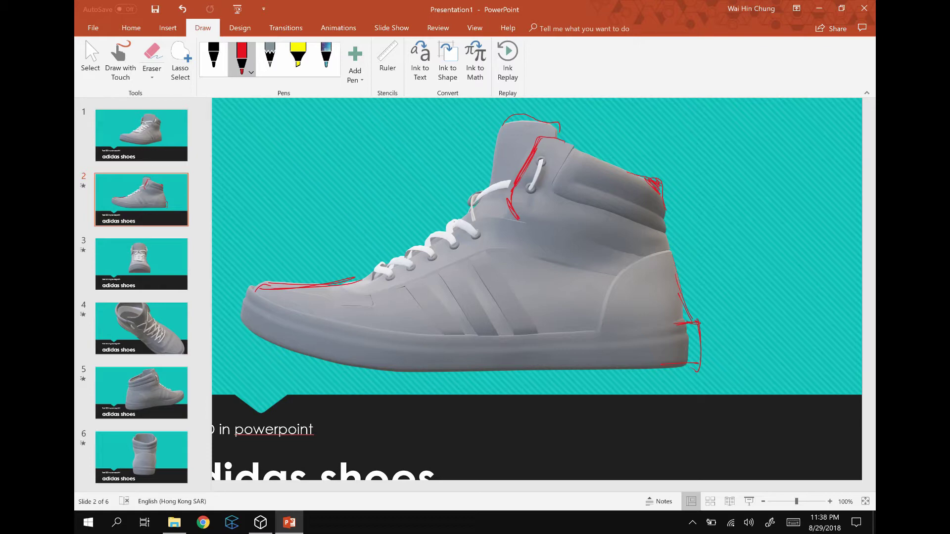
pyautogui.click(135, 257)
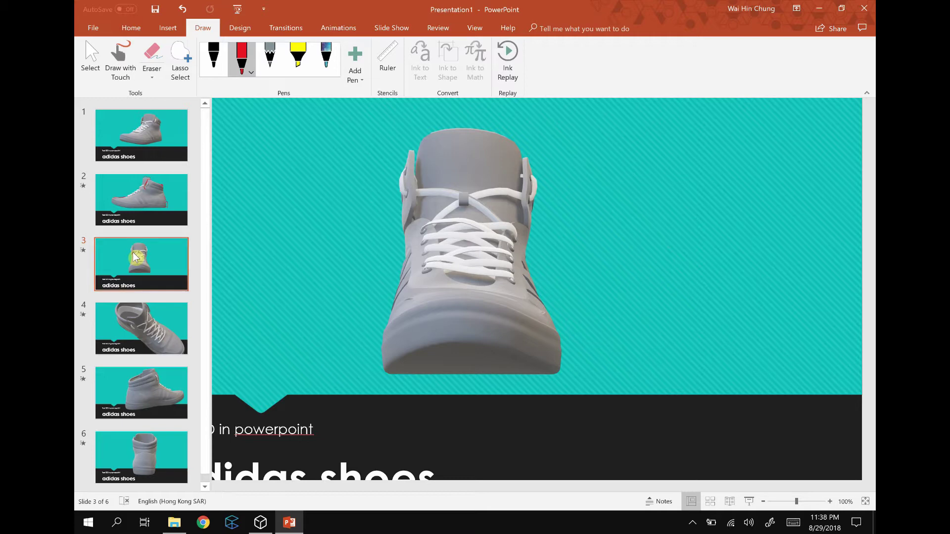
# Step: Trace red ink lines along both collar sides and lower edges of slide 3's shoe
pyautogui.moveTo(539, 191); pyautogui.dragTo(526, 247)
pyautogui.moveTo(405, 182)
pyautogui.mouseDown()
pyautogui.moveTo(396, 201)
pyautogui.moveTo(401, 230)
pyautogui.mouseUp()
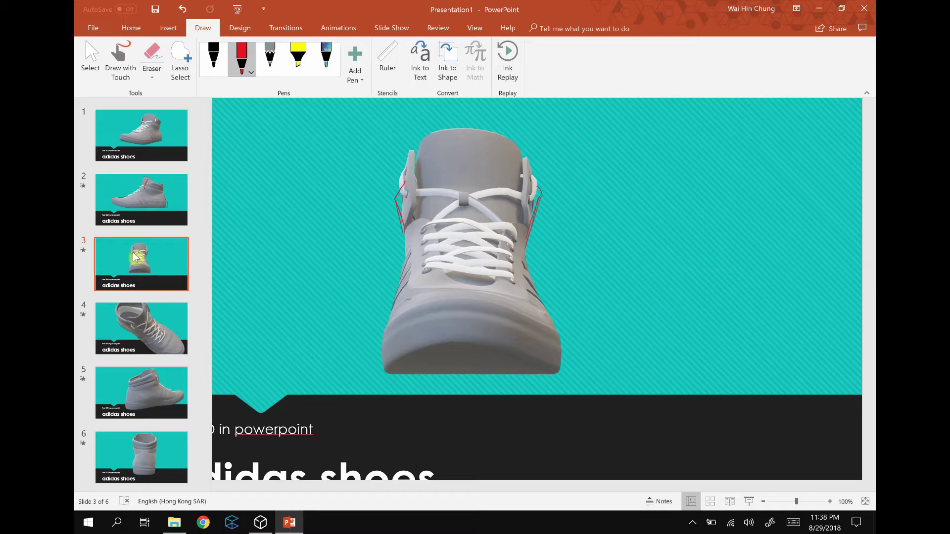
pyautogui.moveTo(550, 303); pyautogui.dragTo(559, 332)
pyautogui.moveTo(402, 292); pyautogui.dragTo(387, 328)
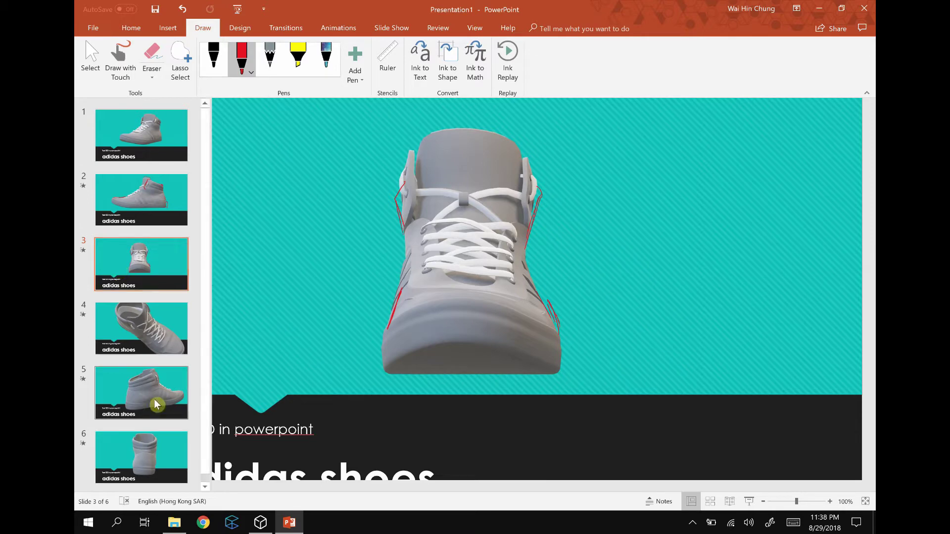
# Step: On slide 4, trace red lines along the tilted shoe's inner collar, side flap and right edge
pyautogui.click(165, 337)
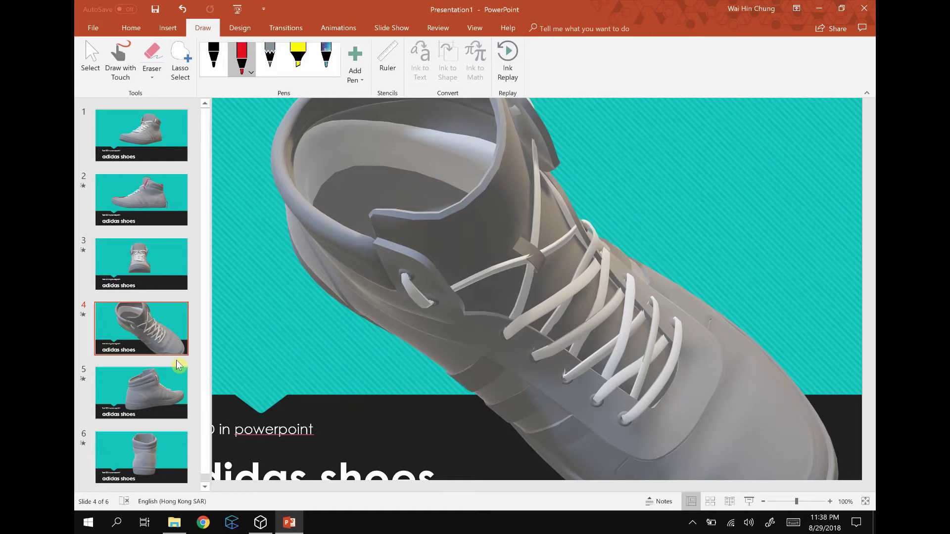
pyautogui.moveTo(496, 103)
pyautogui.mouseDown()
pyautogui.moveTo(460, 189)
pyautogui.moveTo(399, 213)
pyautogui.mouseUp()
pyautogui.moveTo(487, 140); pyautogui.dragTo(469, 186)
pyautogui.moveTo(400, 210); pyautogui.dragTo(385, 228)
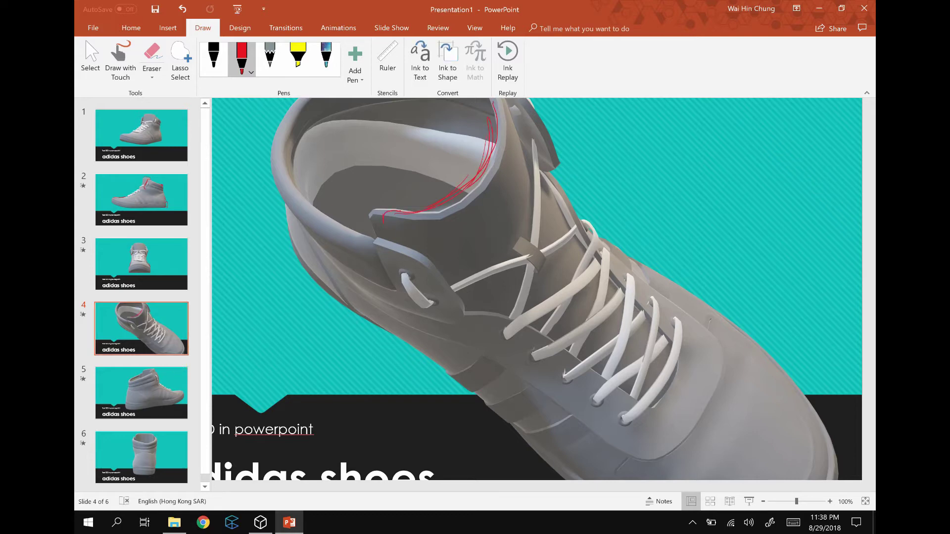
pyautogui.moveTo(500, 107); pyautogui.dragTo(516, 119)
pyautogui.moveTo(386, 230); pyautogui.dragTo(454, 288)
pyautogui.moveTo(387, 247); pyautogui.dragTo(427, 260)
pyautogui.moveTo(518, 105); pyautogui.dragTo(558, 167)
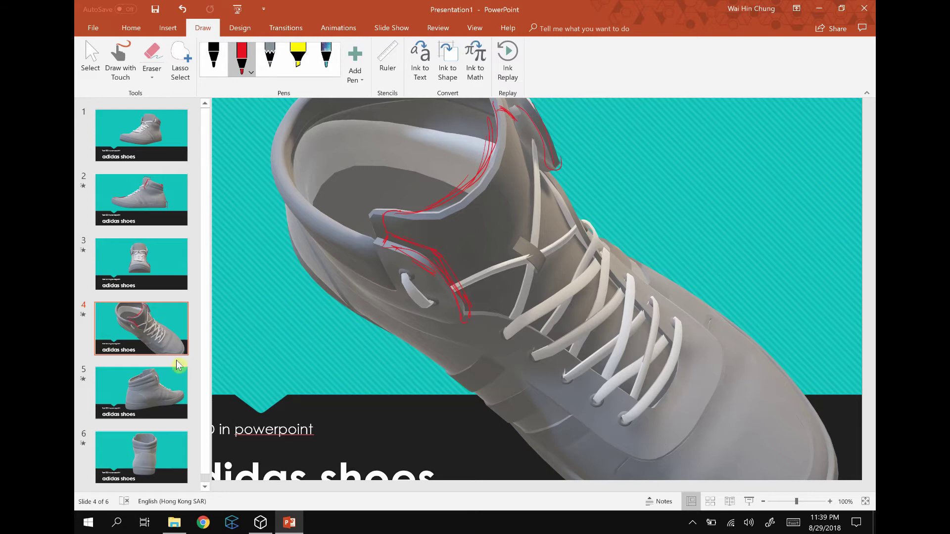
pyautogui.click(131, 391)
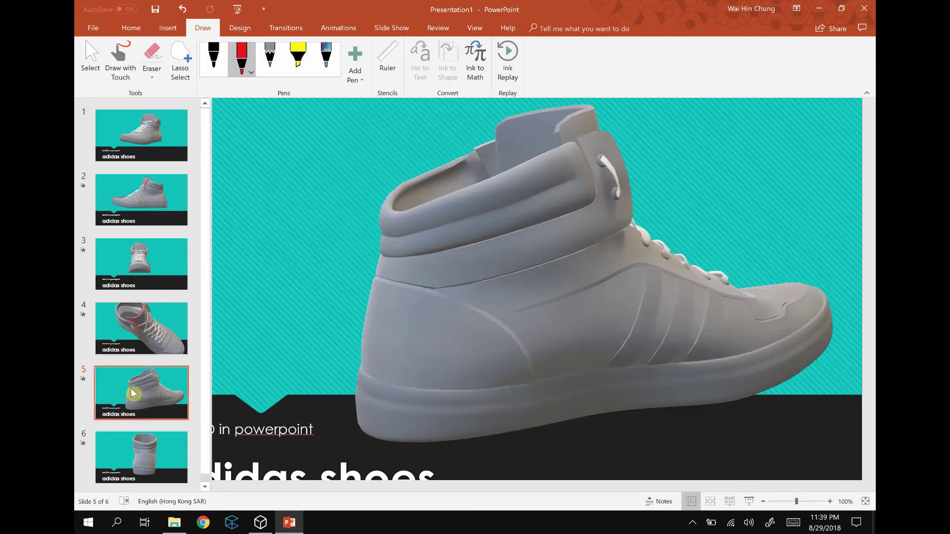
# Step: Circle the heel of slide 5's shoe in red and handwrite 'logo' inside it
pyautogui.moveTo(415, 357)
pyautogui.mouseDown()
pyautogui.moveTo(470, 330)
pyautogui.moveTo(415, 349)
pyautogui.mouseUp()
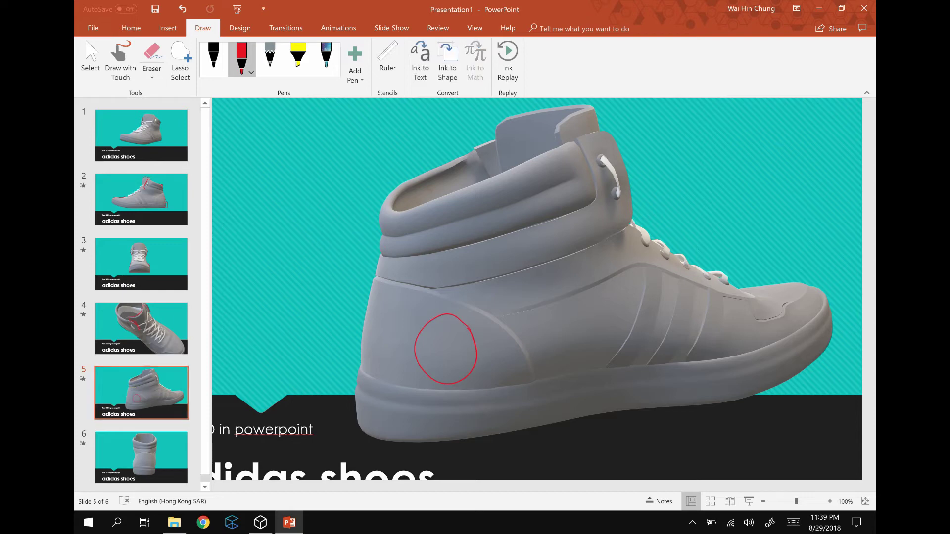
pyautogui.moveTo(431, 331)
pyautogui.mouseDown()
pyautogui.moveTo(430, 356)
pyautogui.moveTo(441, 353)
pyautogui.moveTo(449, 370)
pyautogui.mouseUp()
pyautogui.click(134, 393)
pyautogui.click(132, 393)
# Step: Draw a red arrow pointing at slide 4's laces, then go back to slide 1 and start the show
pyautogui.click(178, 456)
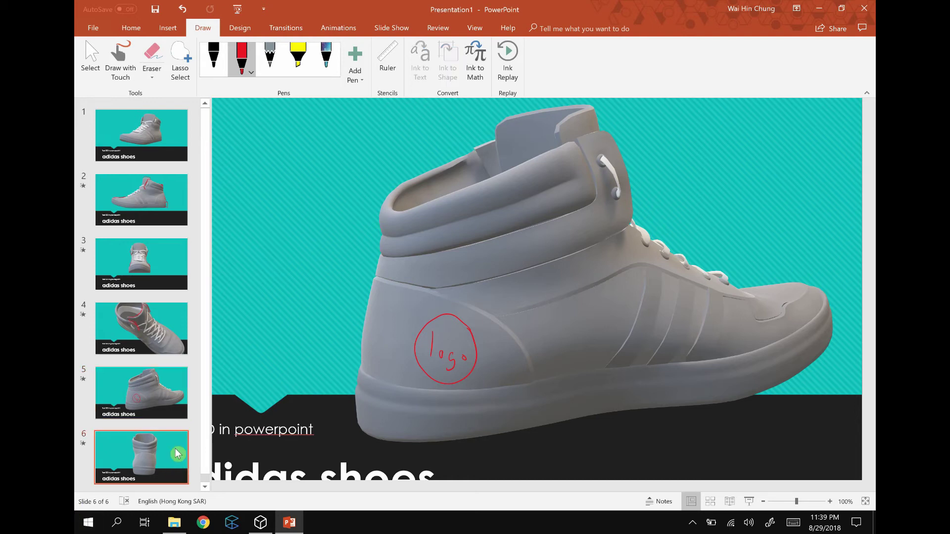
pyautogui.click(154, 197)
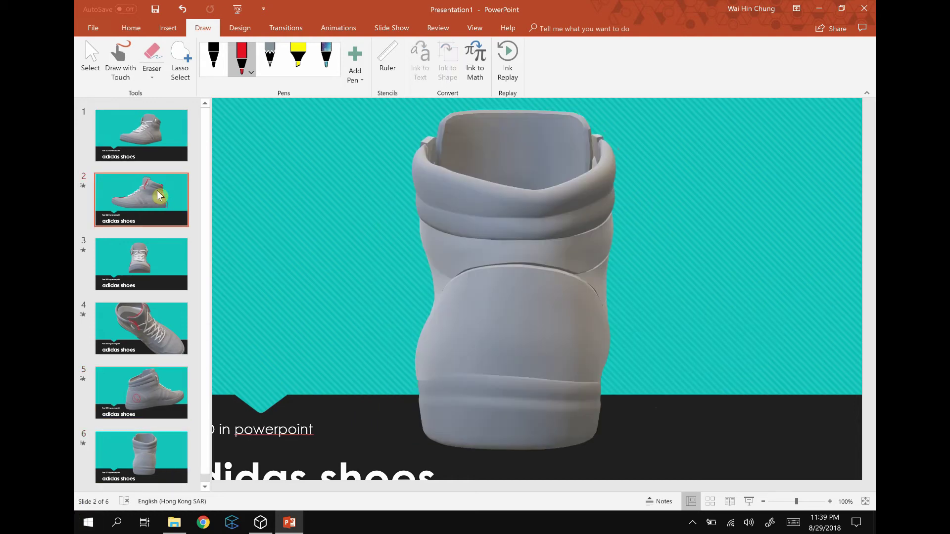
pyautogui.click(169, 246)
pyautogui.click(160, 336)
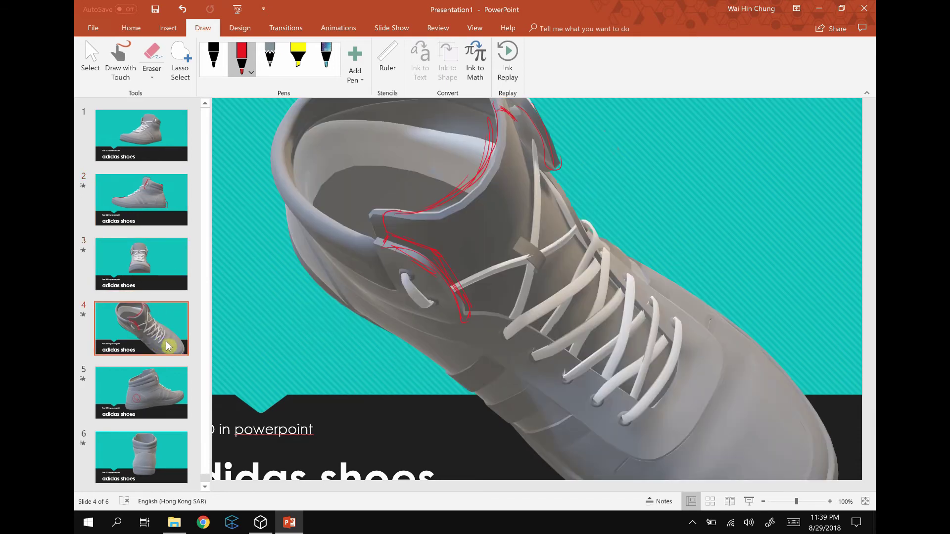
pyautogui.moveTo(703, 169)
pyautogui.mouseDown()
pyautogui.moveTo(622, 244)
pyautogui.moveTo(636, 238)
pyautogui.mouseUp()
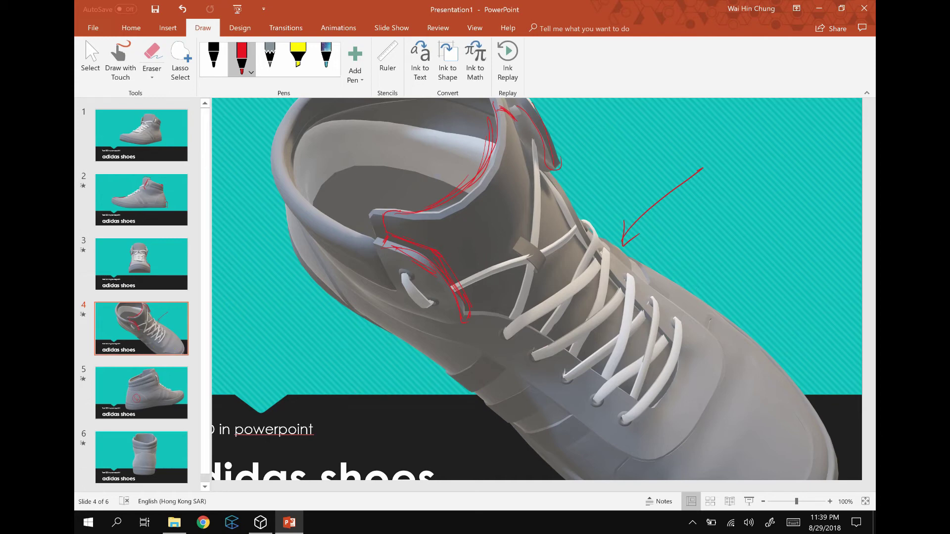
pyautogui.click(178, 131)
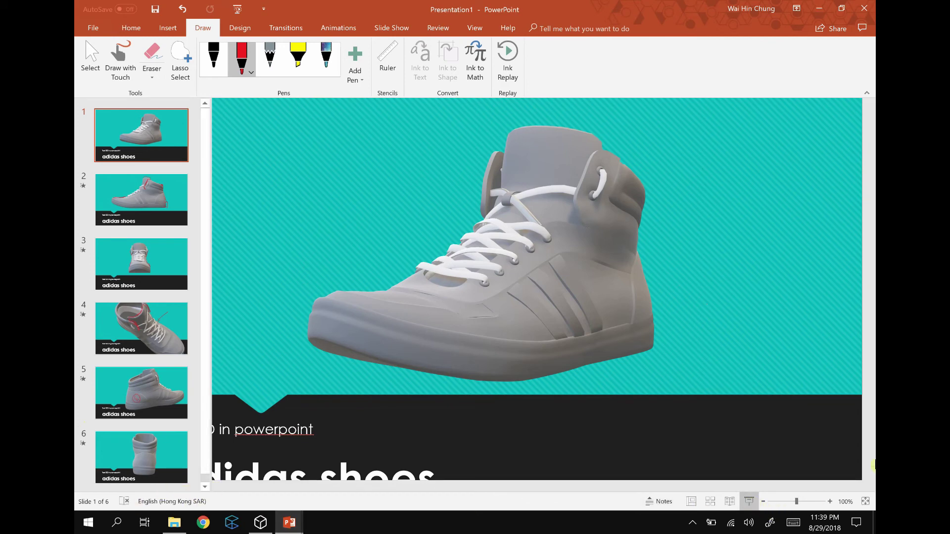
pyautogui.click(748, 501)
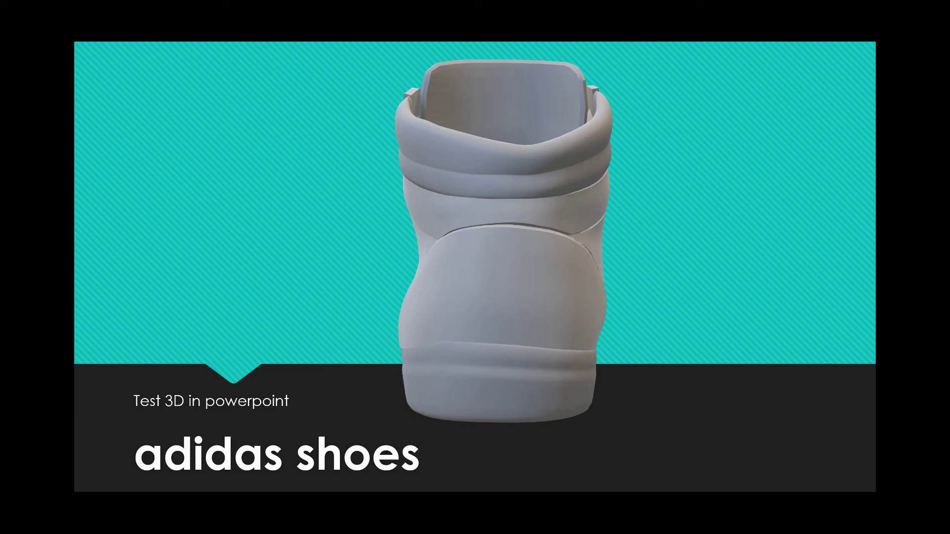
# Step: End the inked deck's slide show with Esc once it reaches slide 6
pyautogui.press('Escape')
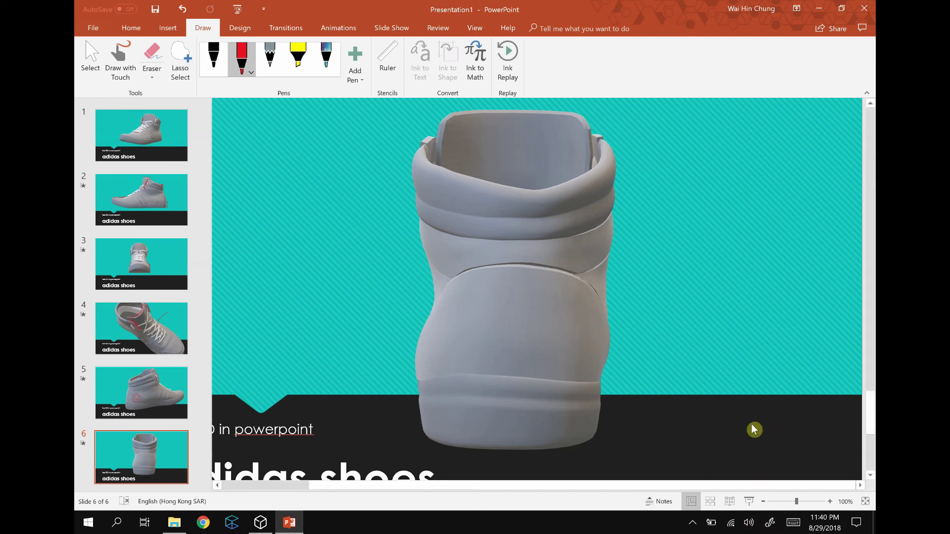
pyautogui.scroll(1, 753, 429)
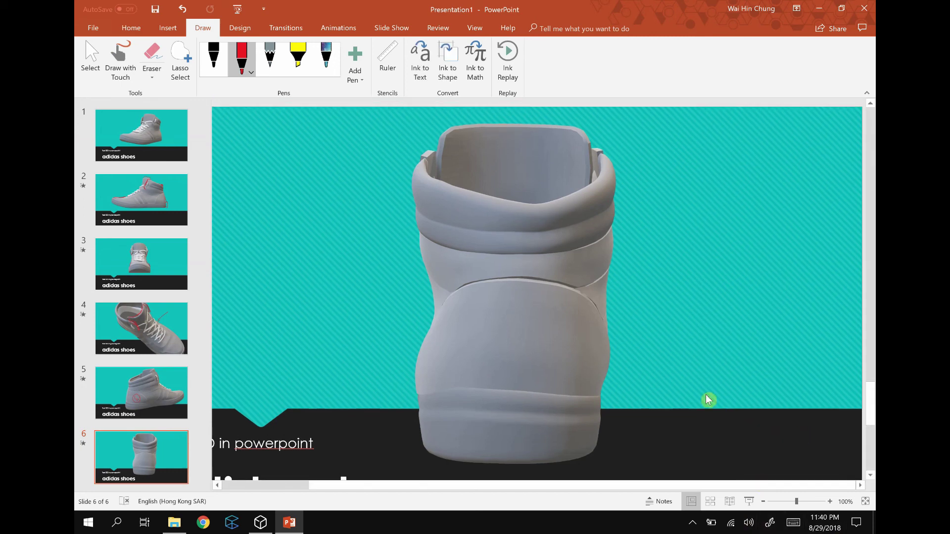